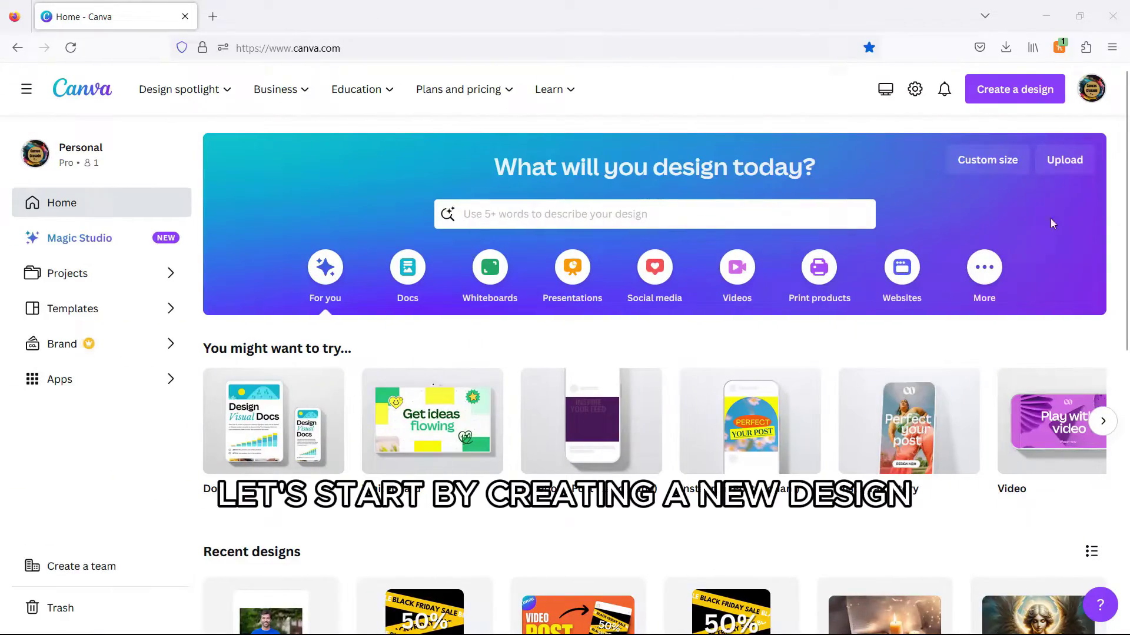
# - Start a new blank YouTube Thumbnail design from the Create a design list
pyautogui.click(1021, 89)
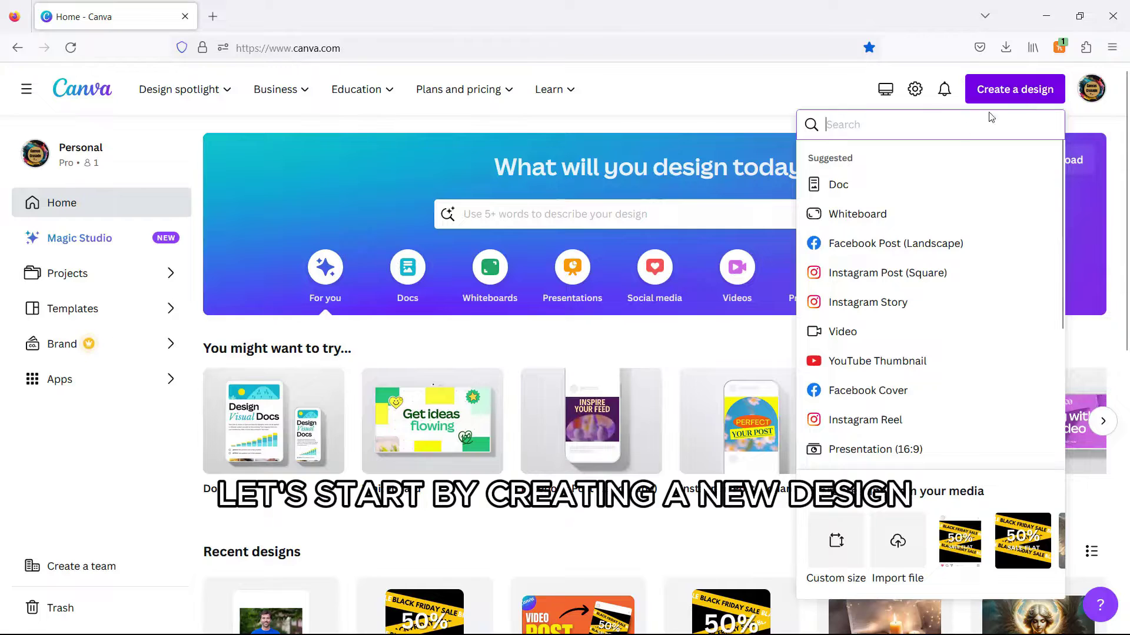
pyautogui.click(928, 359)
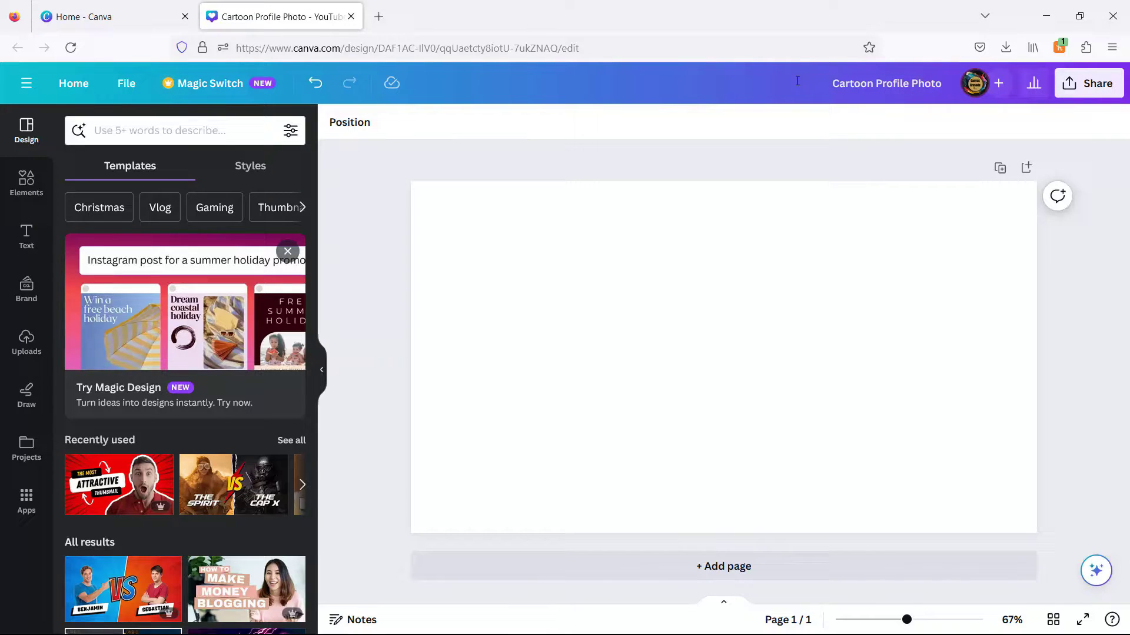
# - Add the curly-haired portrait from Uploads, move it to the upper left, and trim its top edge
pyautogui.click(26, 341)
pyautogui.click(72, 268)
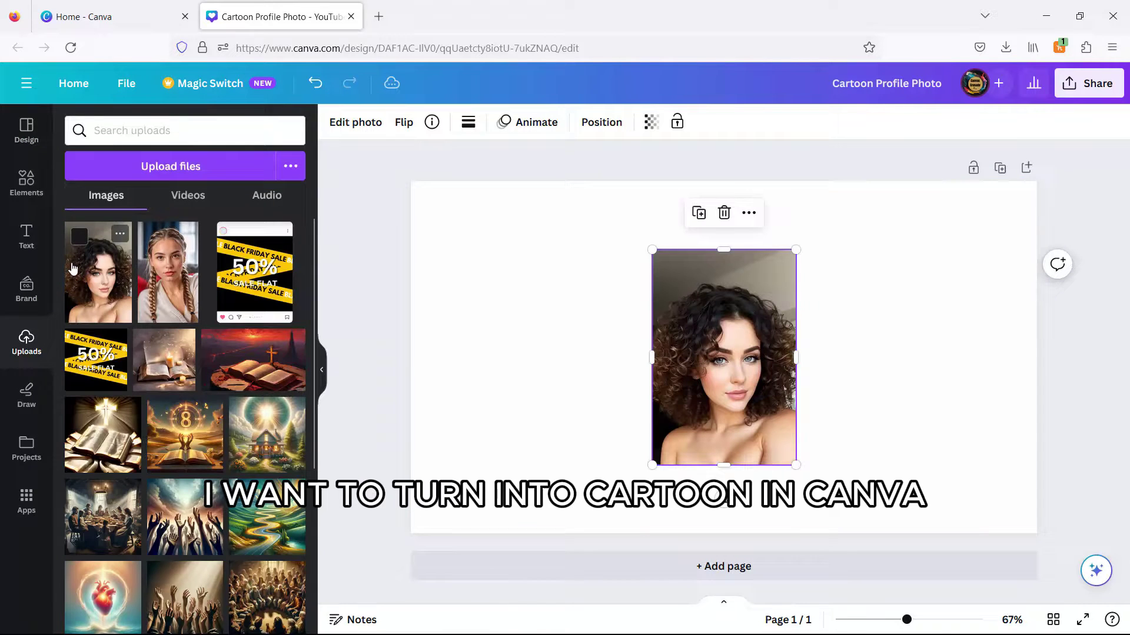
pyautogui.click(27, 182)
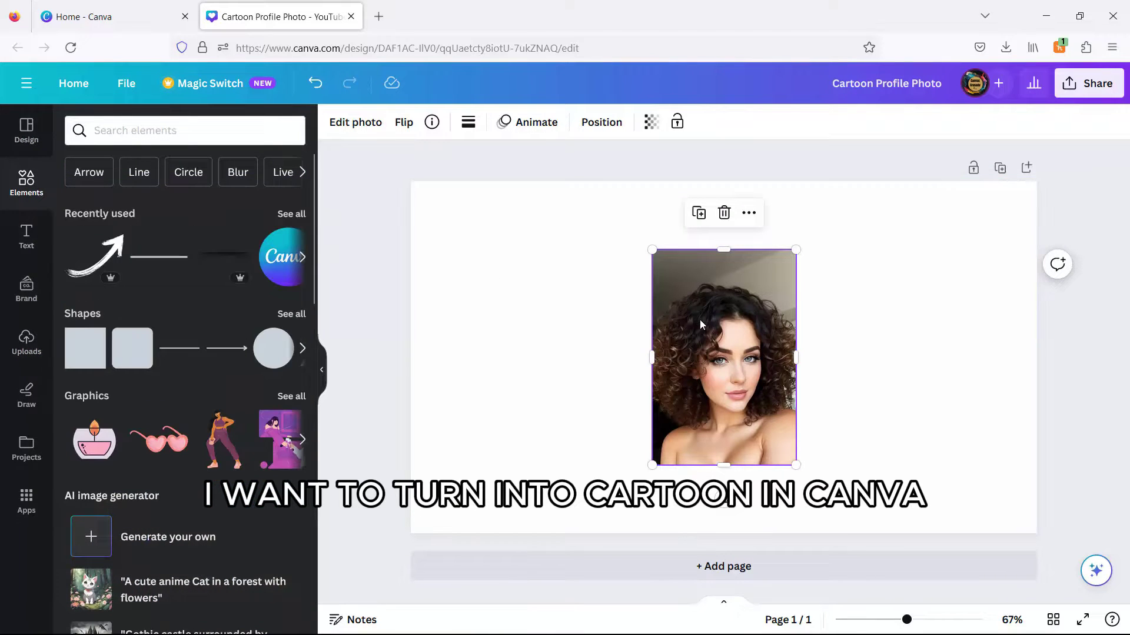
pyautogui.moveTo(687, 316); pyautogui.dragTo(494, 277)
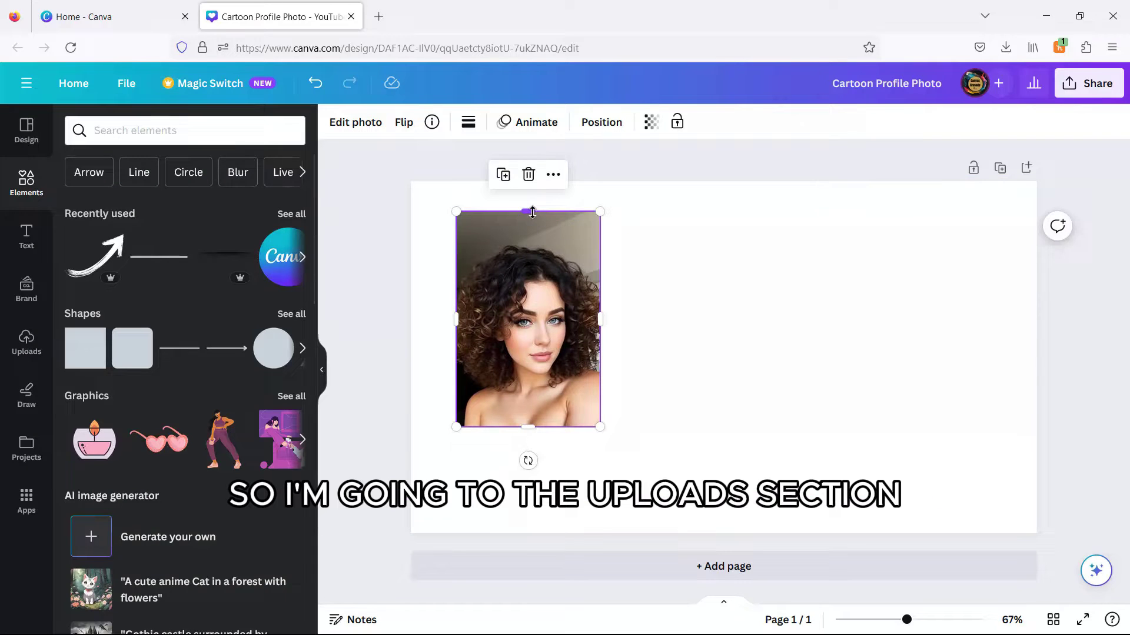
pyautogui.moveTo(527, 210); pyautogui.dragTo(528, 253)
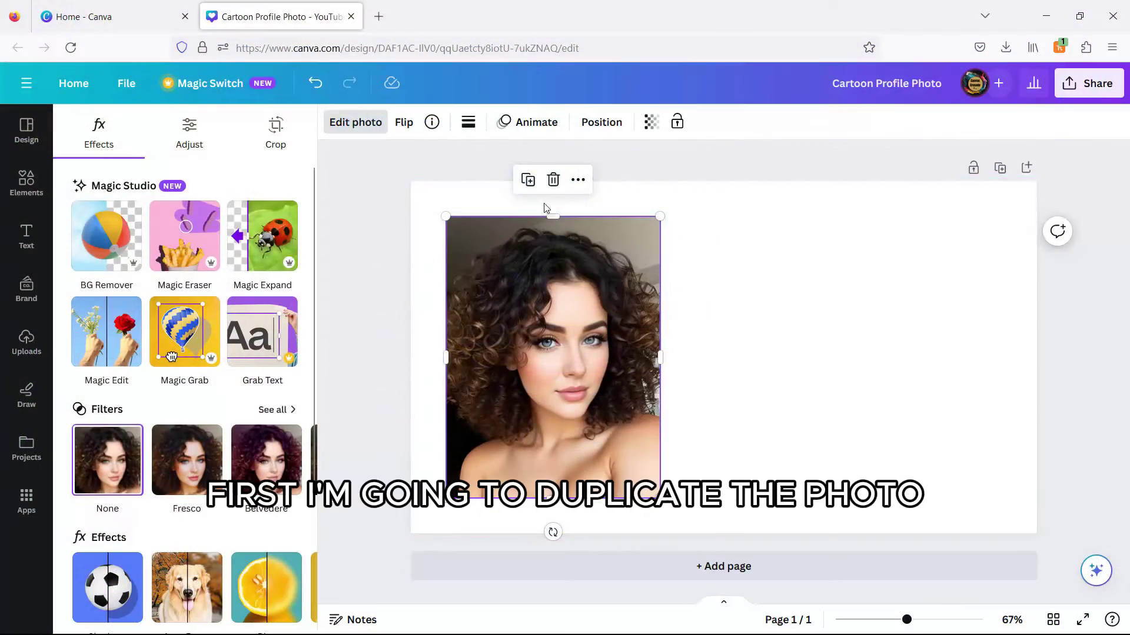
# - Duplicate the portrait, place the copy on the right, and revert to the old photo editor
pyautogui.click(530, 184)
pyautogui.moveTo(557, 317); pyautogui.dragTo(822, 317)
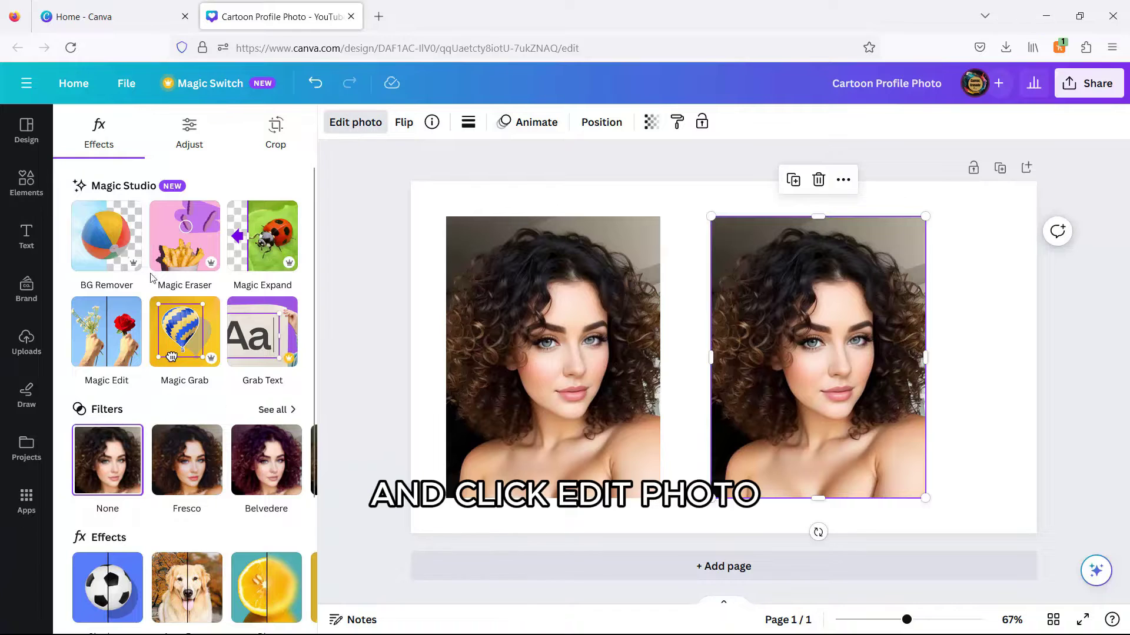
pyautogui.scroll(-3, 194, 400)
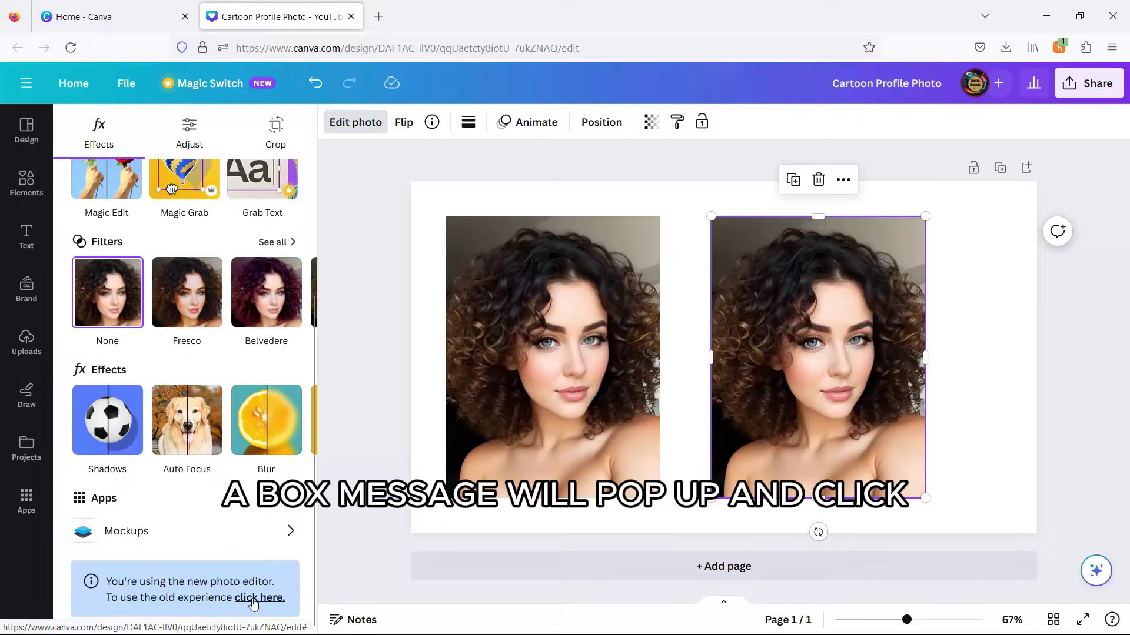
pyautogui.click(447, 566)
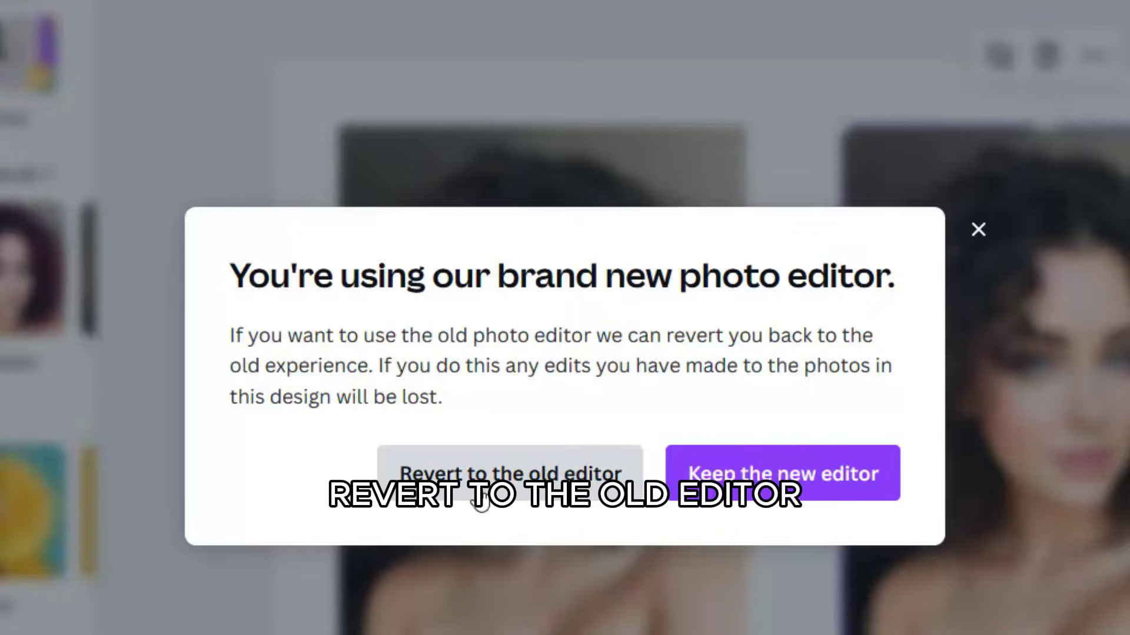
pyautogui.click(481, 500)
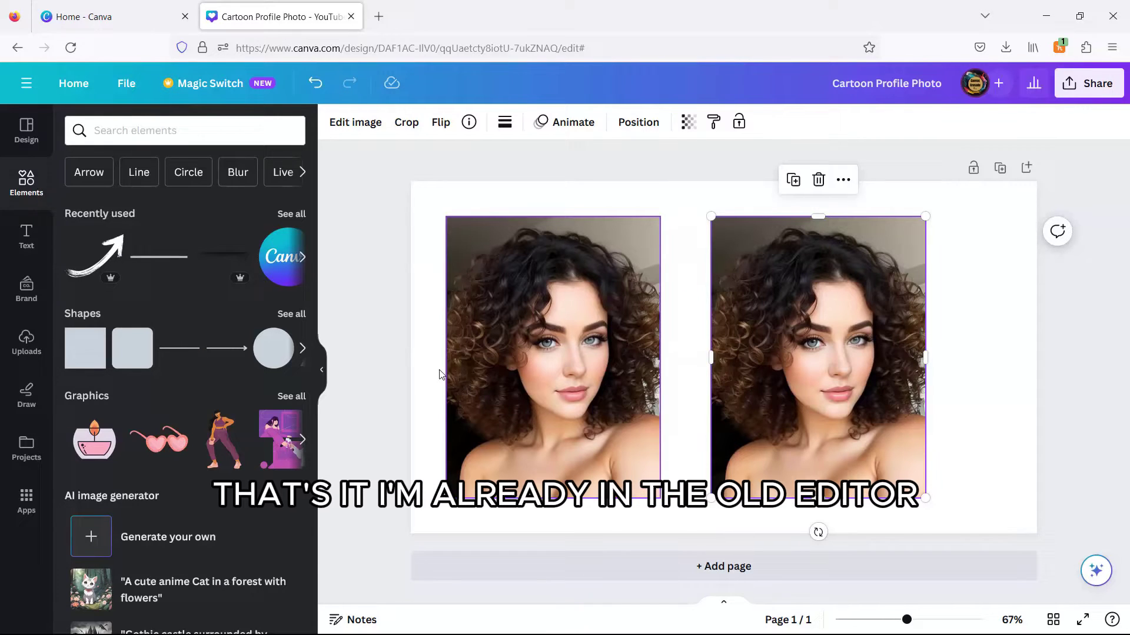
# - Apply the Prisma 'Kick scooter' style to the right-hand copy after previewing Camelcade and Wind
pyautogui.click(347, 125)
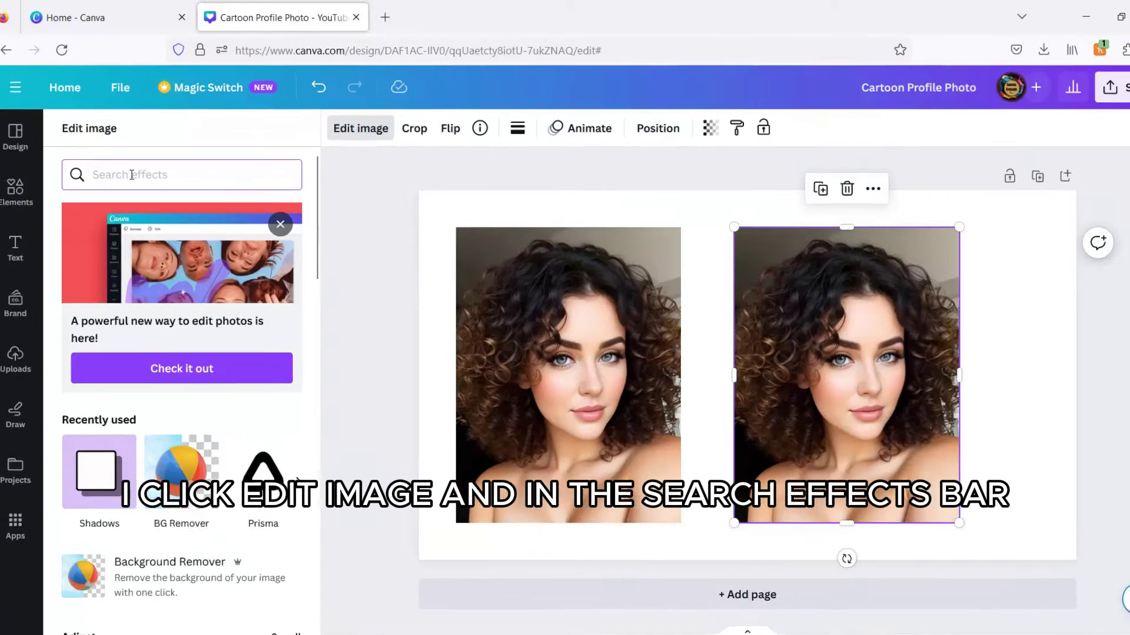
pyautogui.write('prisma')
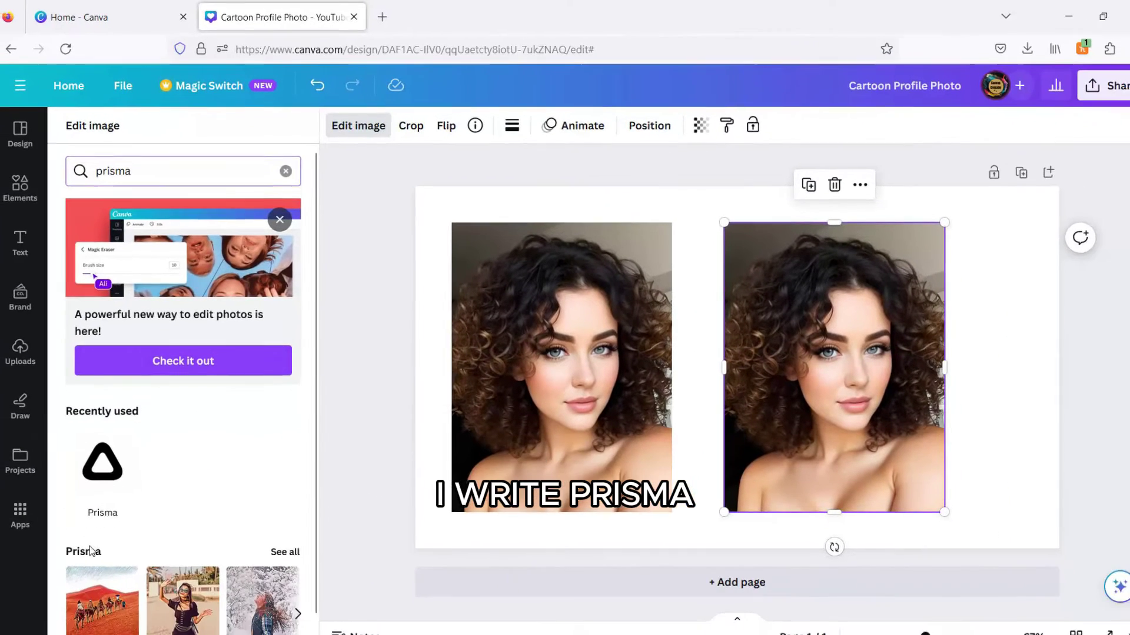
pyautogui.scroll(-1, 92, 550)
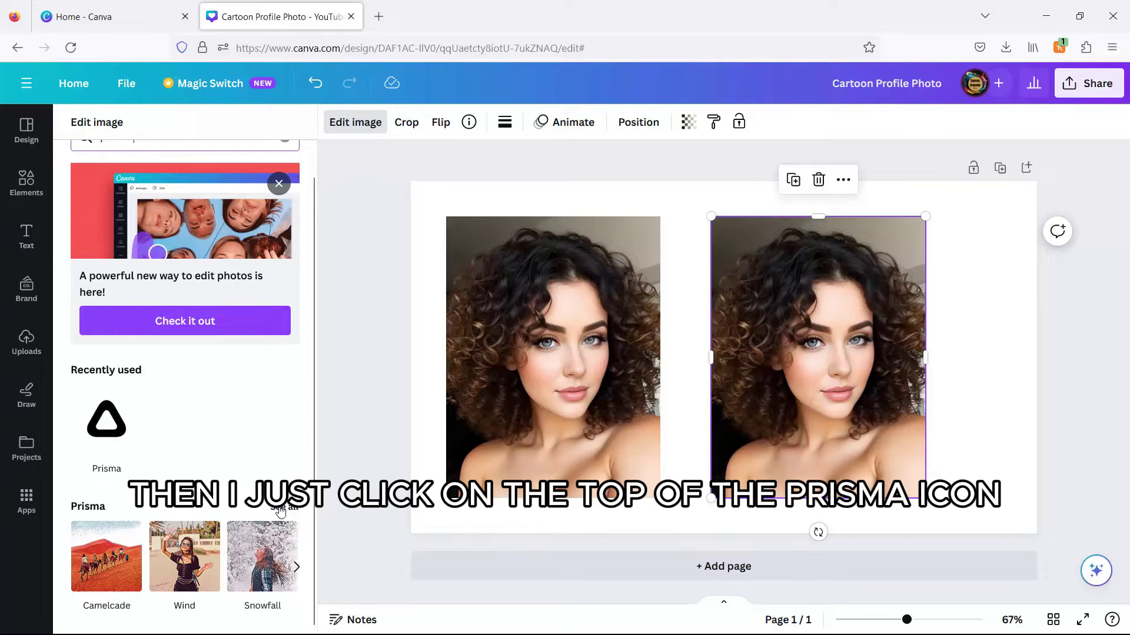
pyautogui.click(99, 429)
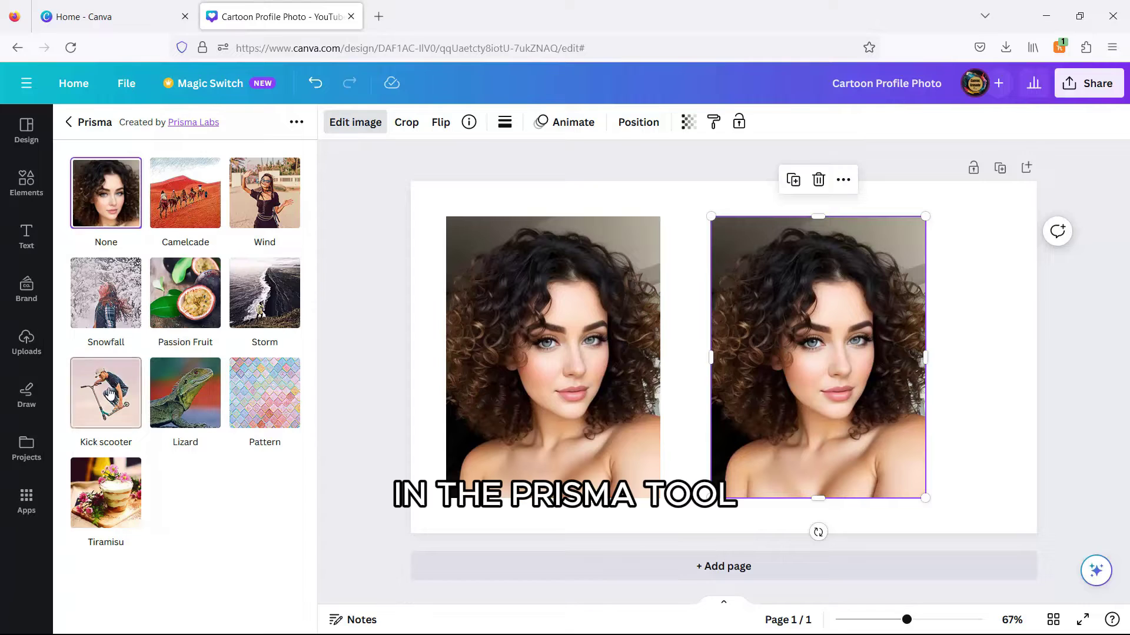
pyautogui.click(180, 205)
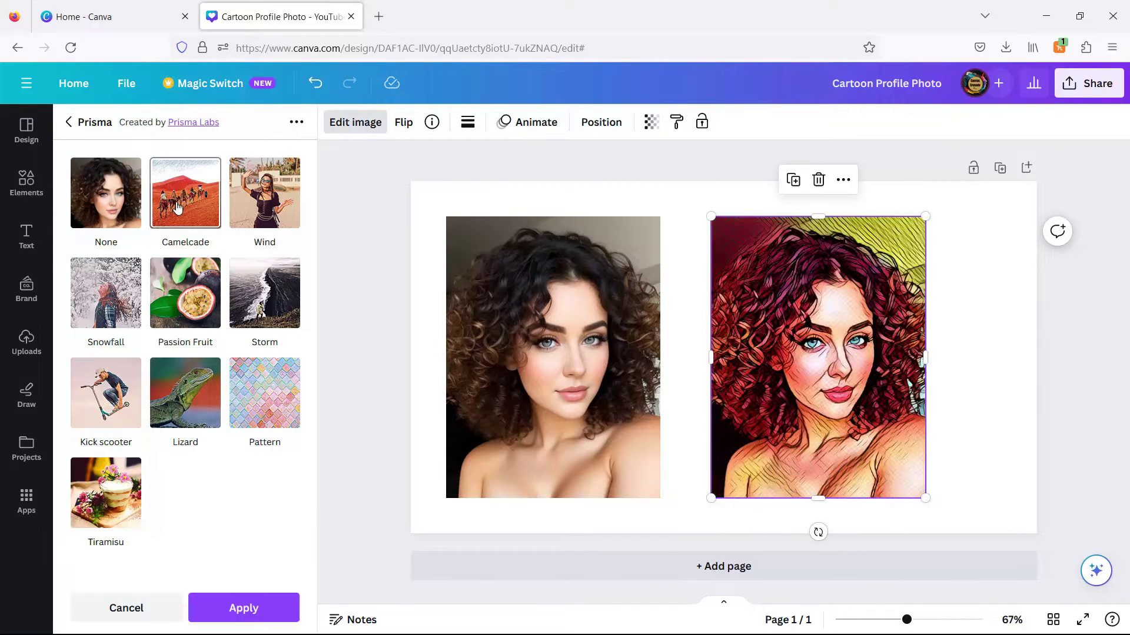
pyautogui.click(267, 198)
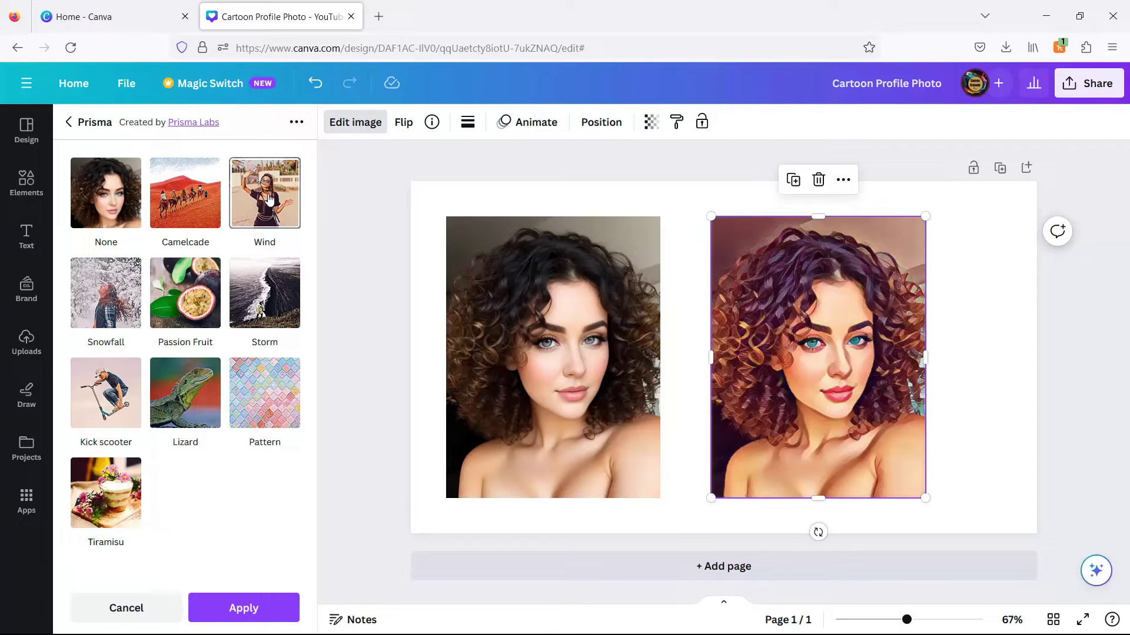
pyautogui.click(103, 404)
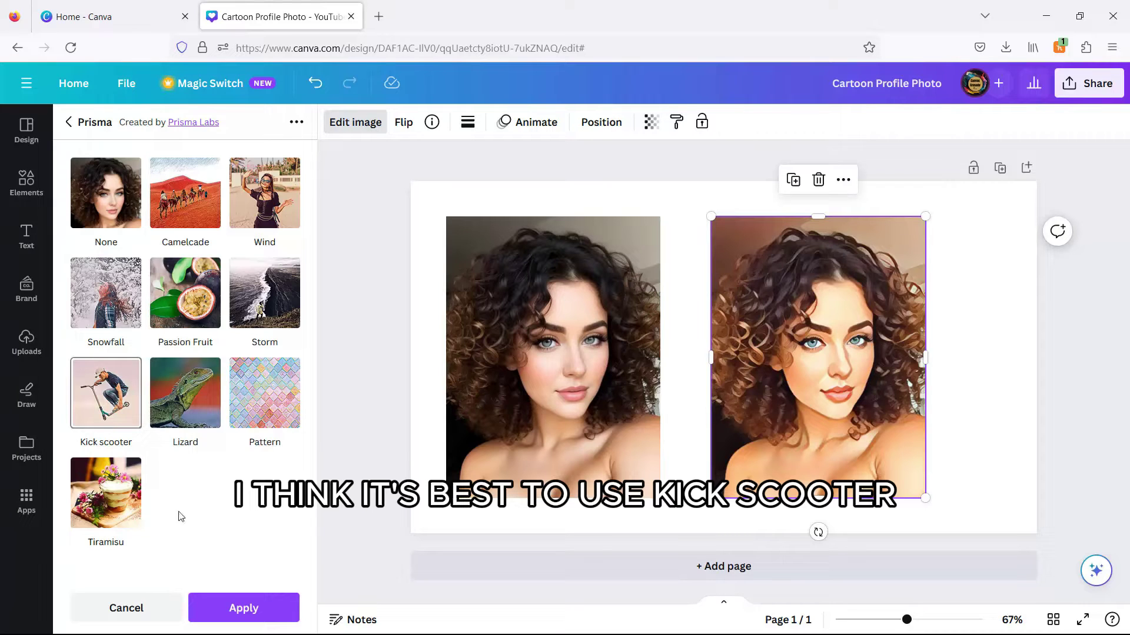
pyautogui.click(239, 608)
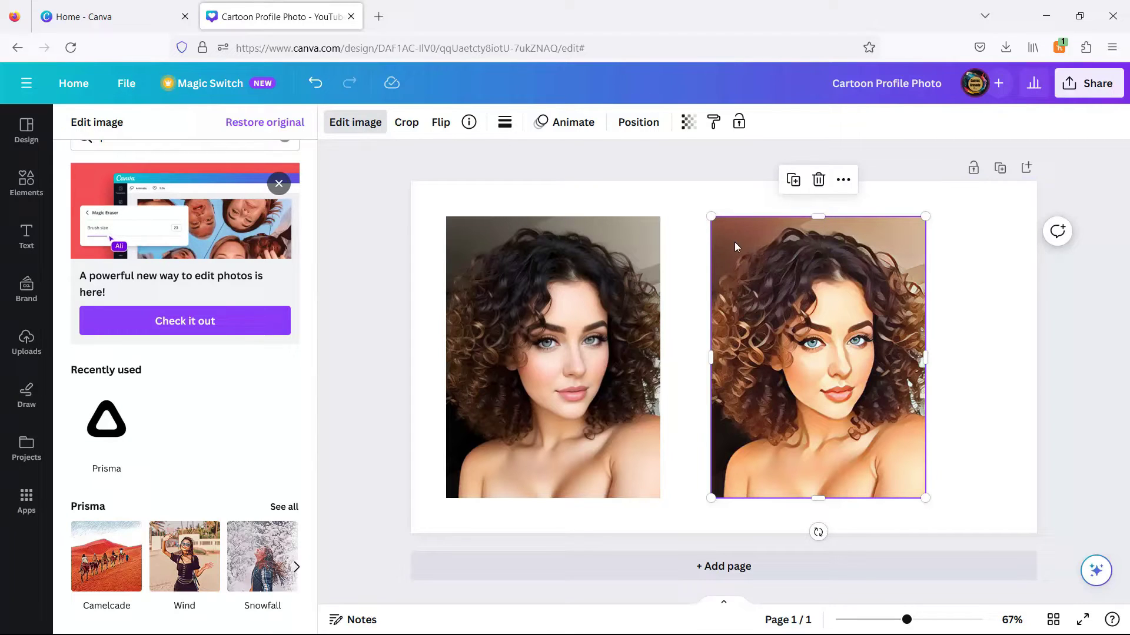
# - Run Background Remover on the cartoon-styled portrait and apply the result
pyautogui.click(354, 123)
pyautogui.click(355, 123)
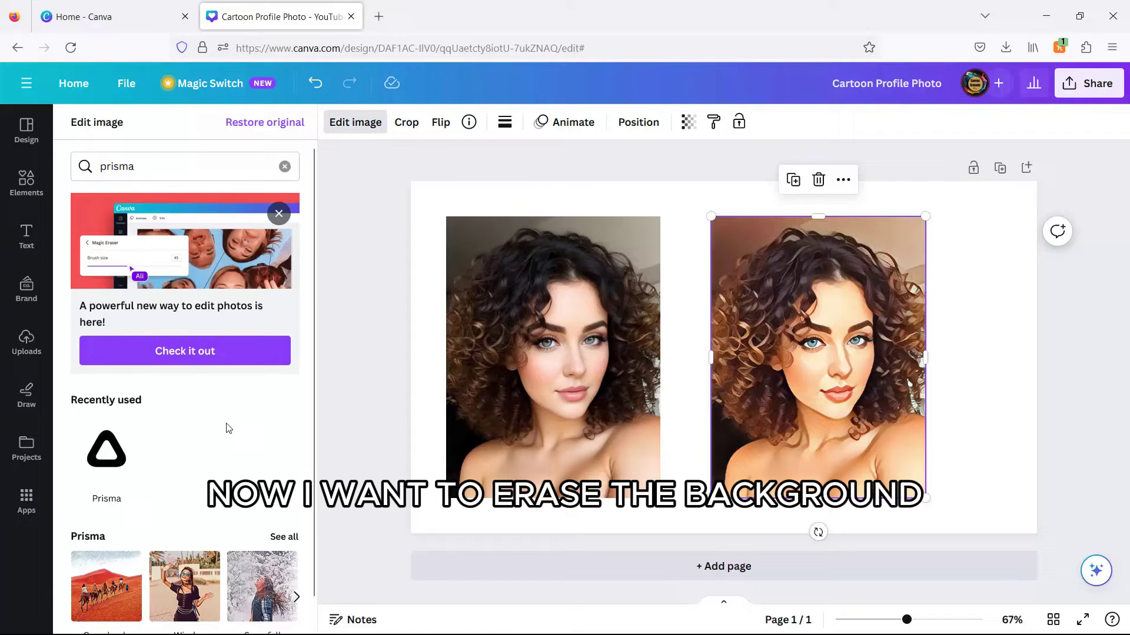
pyautogui.click(285, 167)
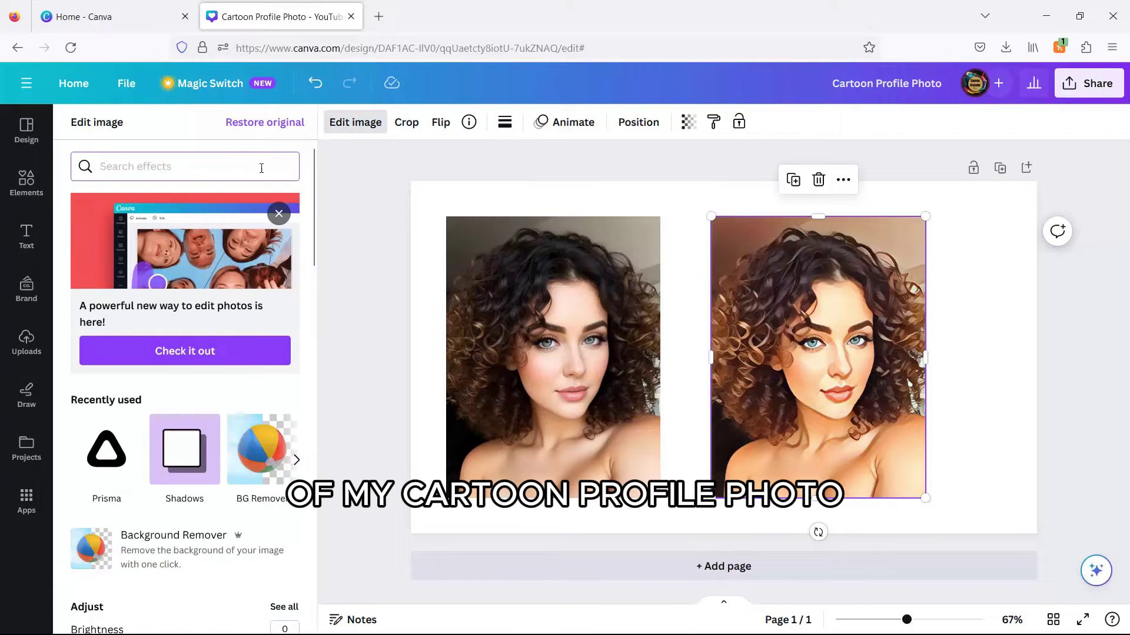
pyautogui.scroll(-4, 176, 360)
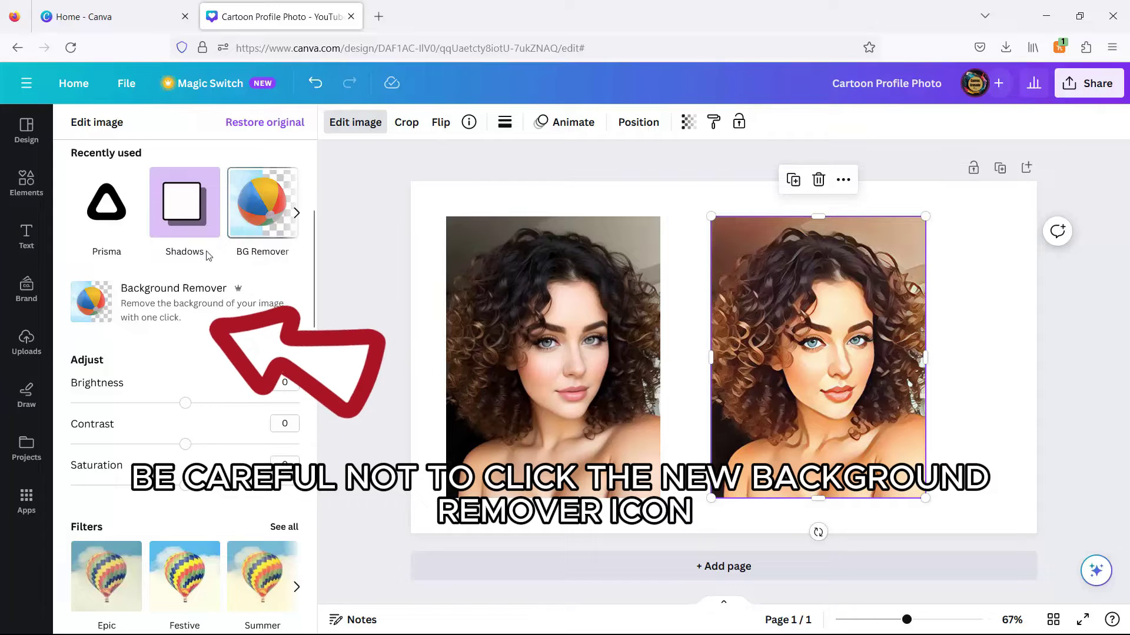
pyautogui.click(156, 304)
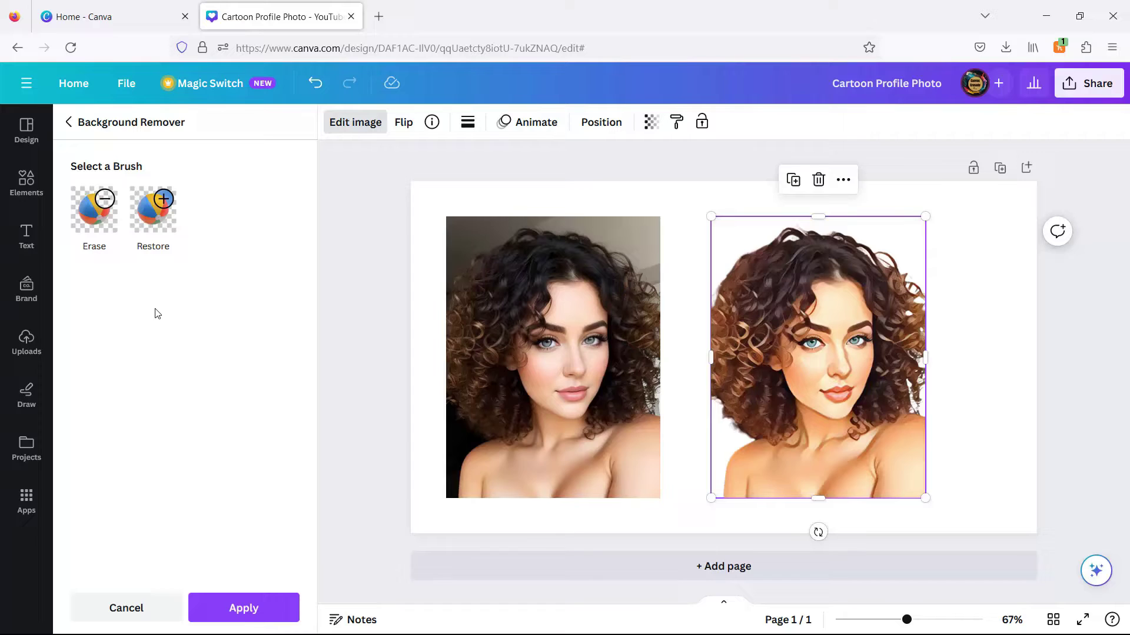
pyautogui.click(233, 609)
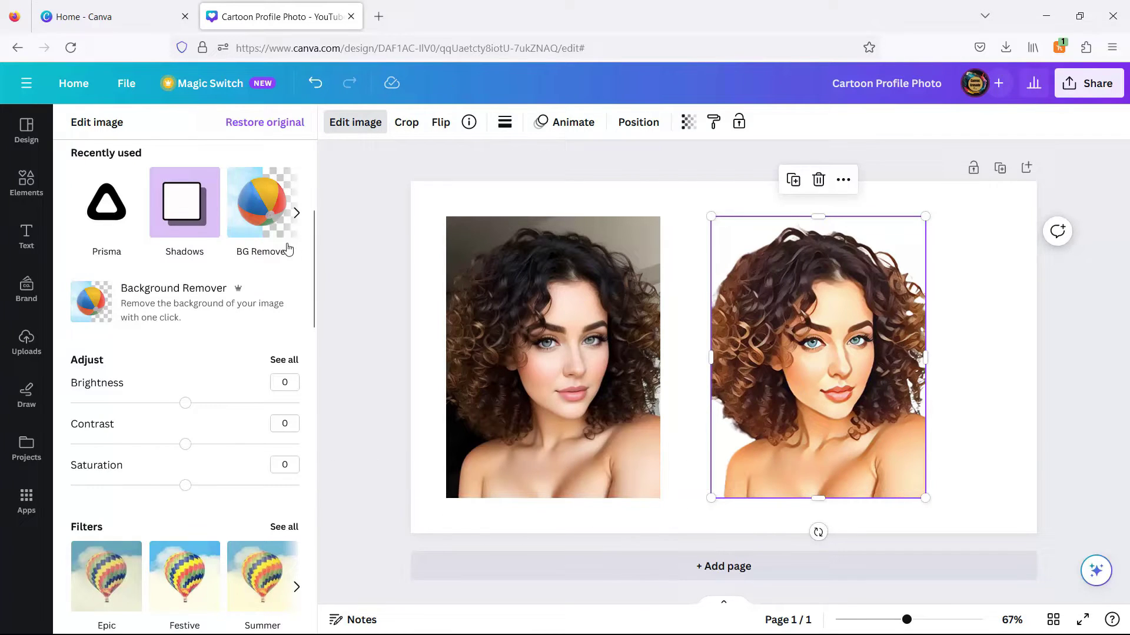
# - Set the page background colour to pink
pyautogui.click(673, 193)
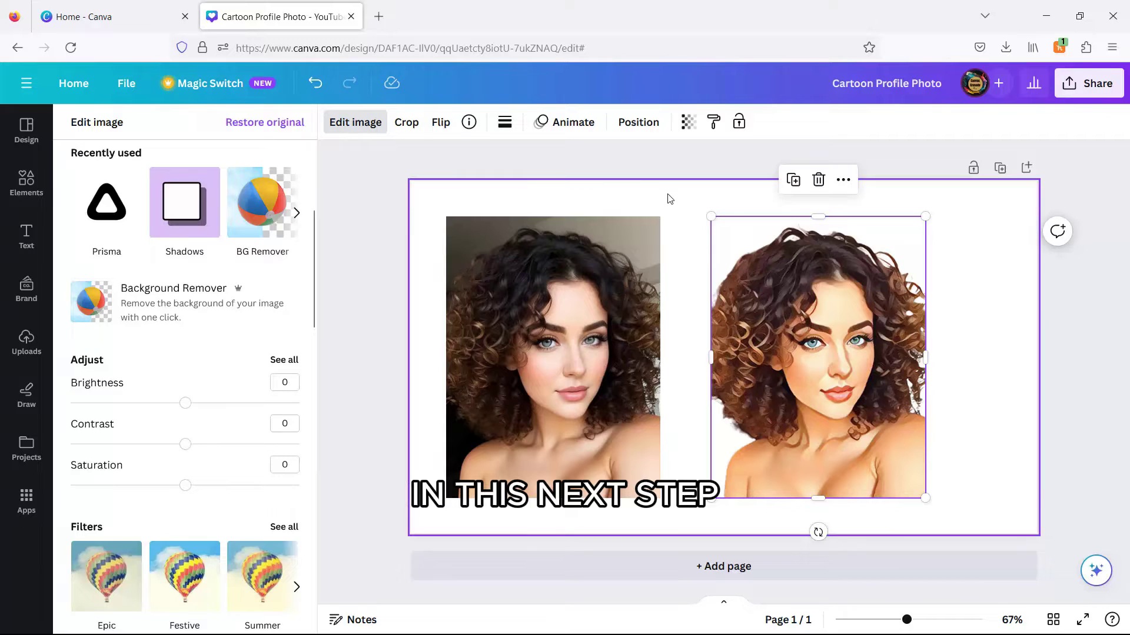
pyautogui.click(336, 121)
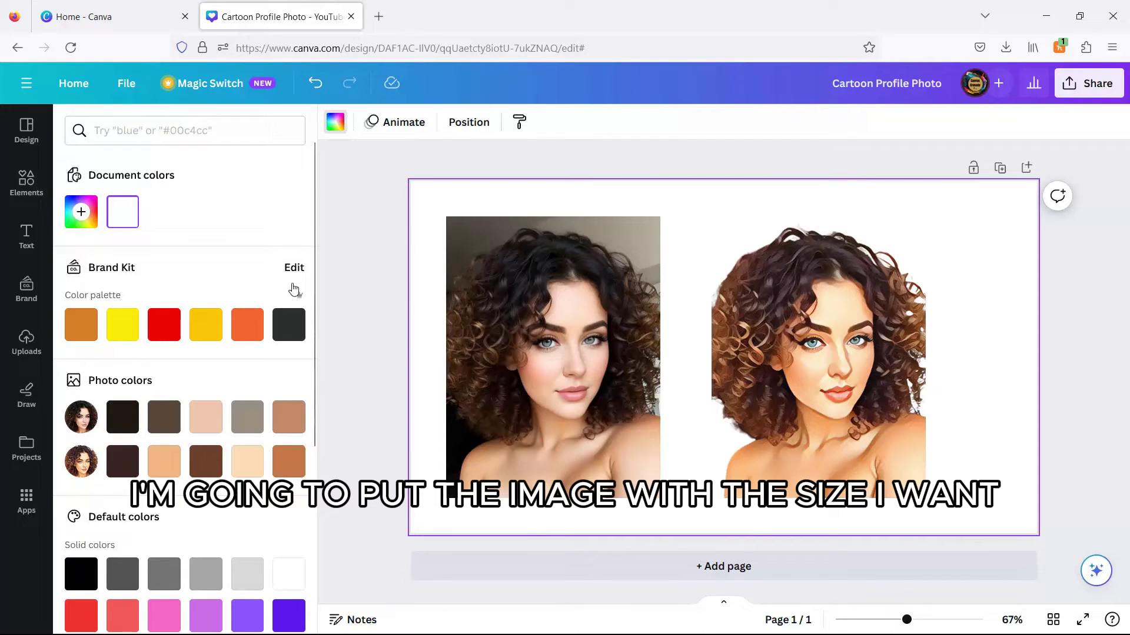
pyautogui.click(163, 614)
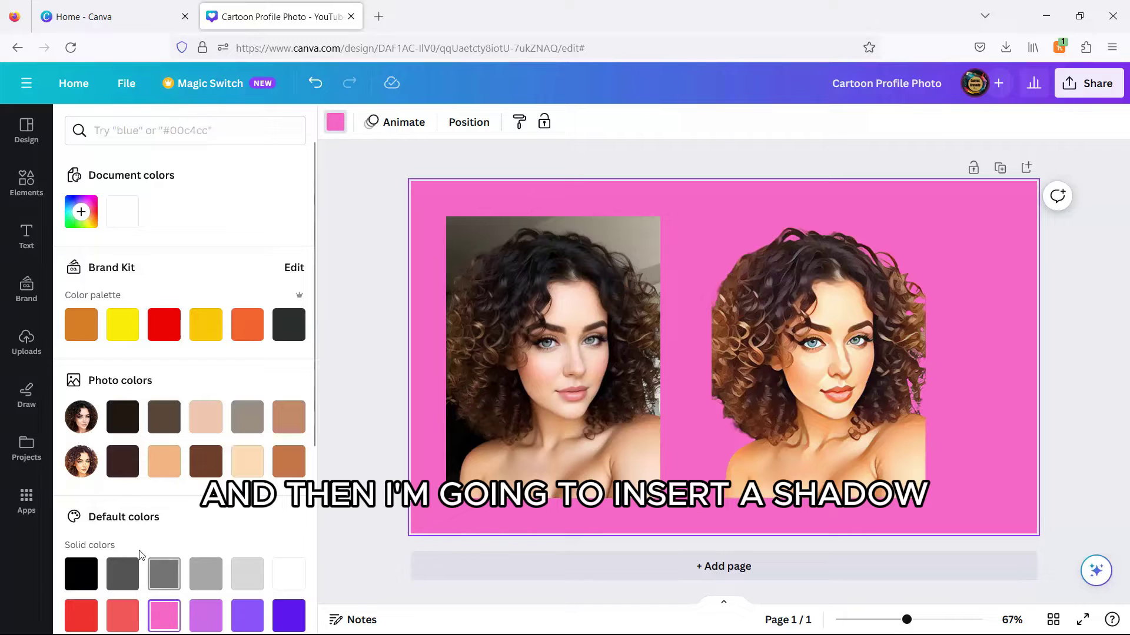
# - Enlarge the cartoon portrait to about 610 × 675, filling the page's right half
pyautogui.click(792, 353)
pyautogui.moveTo(951, 504); pyautogui.dragTo(948, 522)
pyautogui.moveTo(828, 523); pyautogui.dragTo(831, 476)
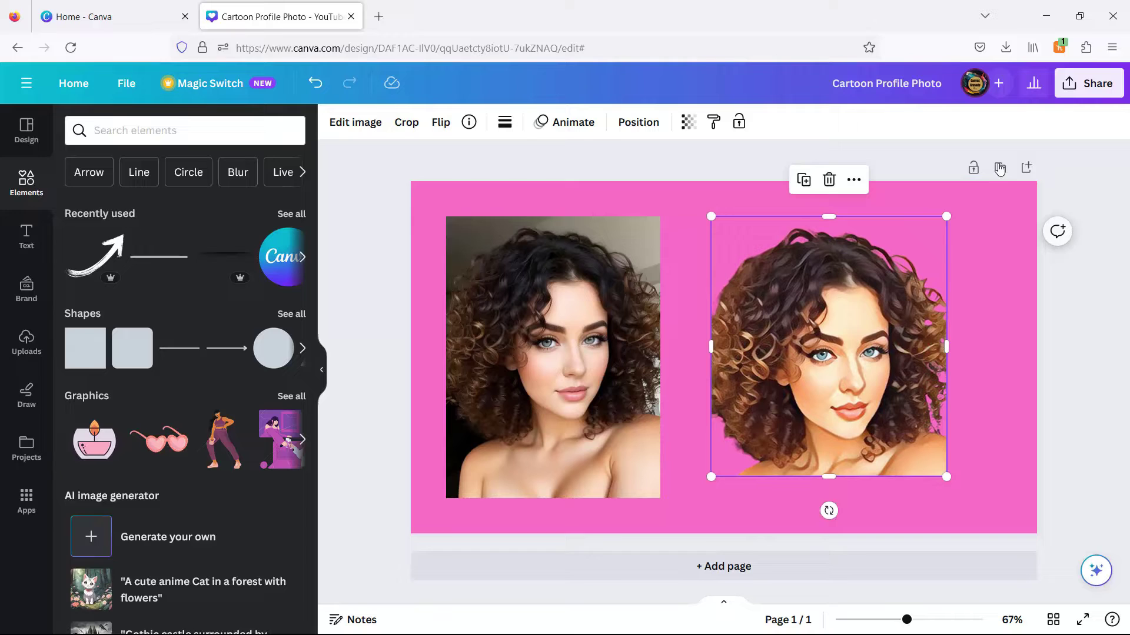
pyautogui.moveTo(947, 216); pyautogui.dragTo(994, 189)
pyautogui.moveTo(977, 474); pyautogui.dragTo(1010, 509)
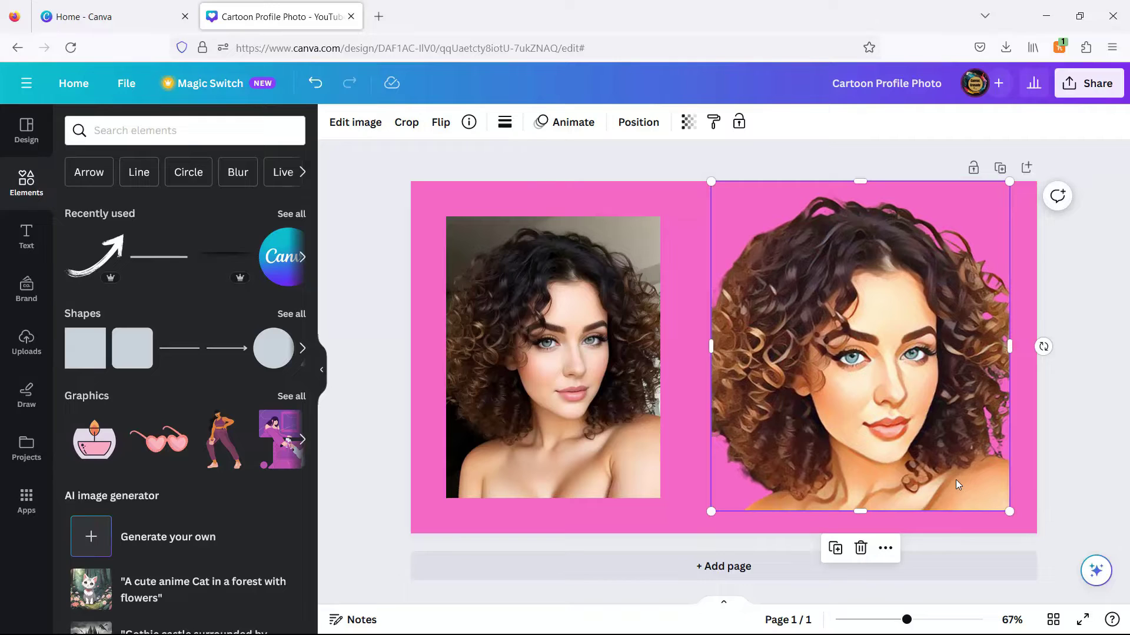
# - Add a Glow shadow effect to the cartoon portrait
pyautogui.click(340, 124)
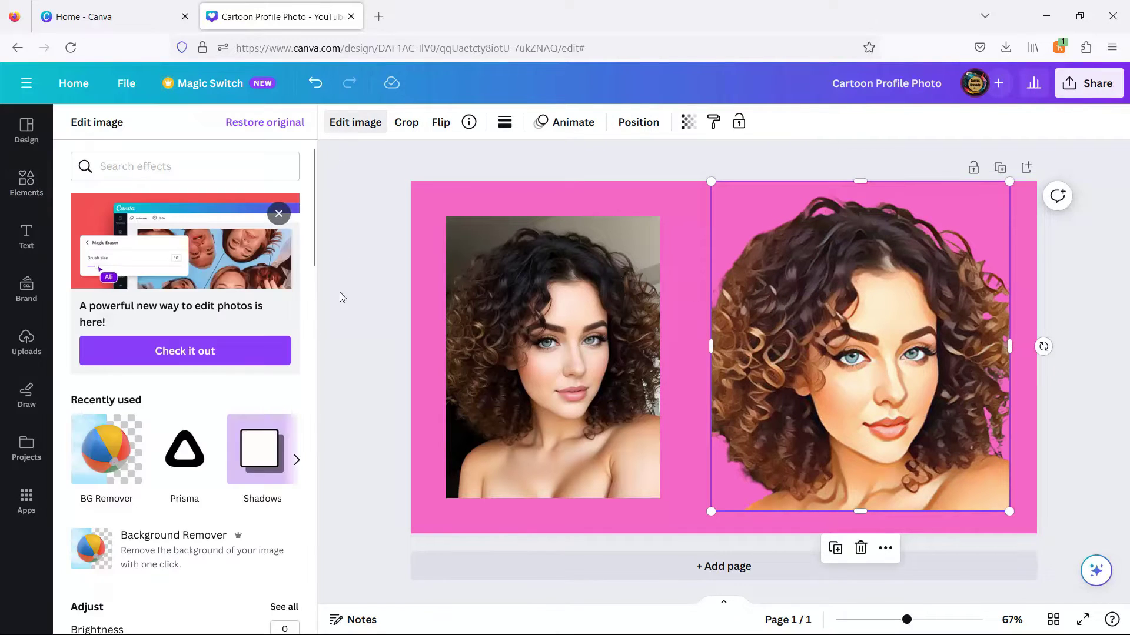
pyautogui.click(259, 456)
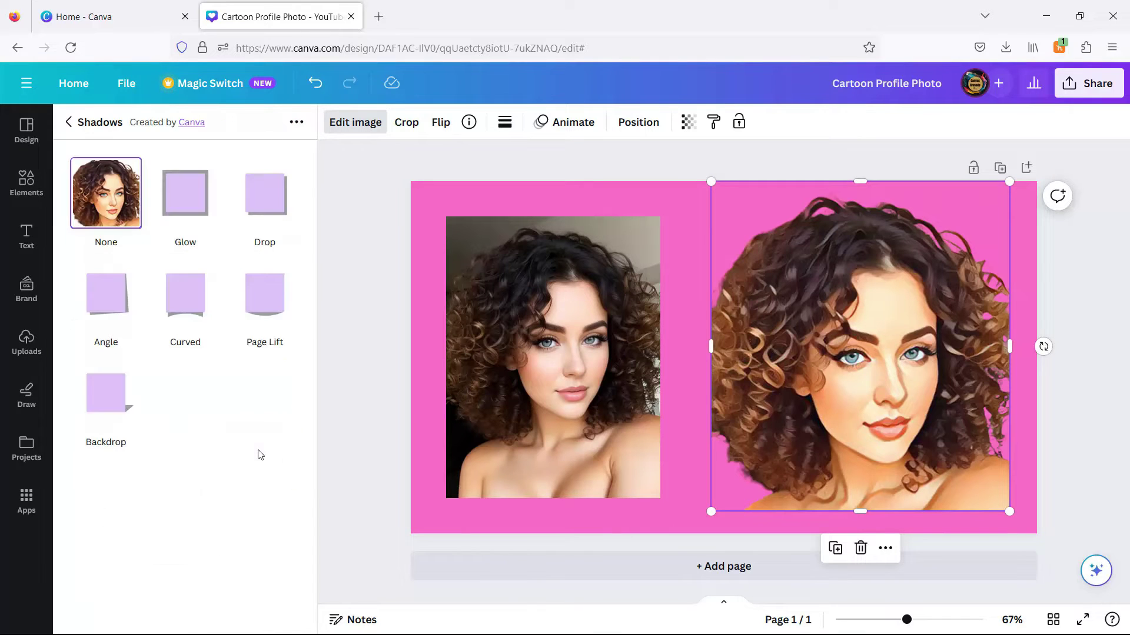
pyautogui.click(189, 202)
pyautogui.click(185, 196)
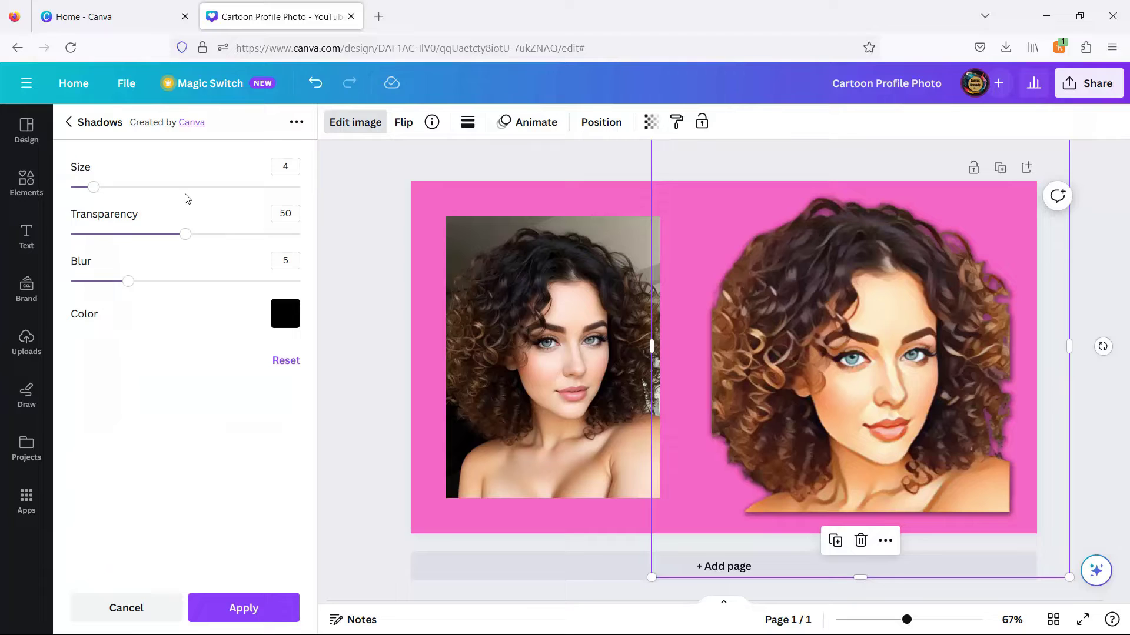
# - Set the glow to white #FFFFFF, blur 0, transparency 100, size about 14, and apply
pyautogui.click(285, 321)
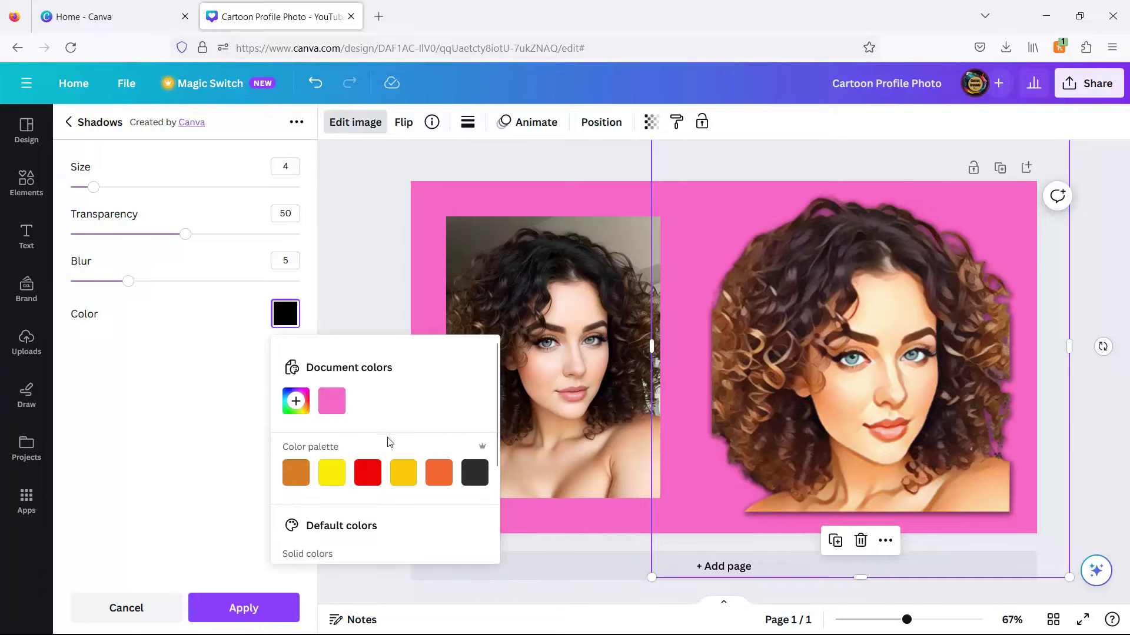
pyautogui.click(300, 405)
pyautogui.moveTo(298, 511); pyautogui.dragTo(286, 424)
pyautogui.click(234, 319)
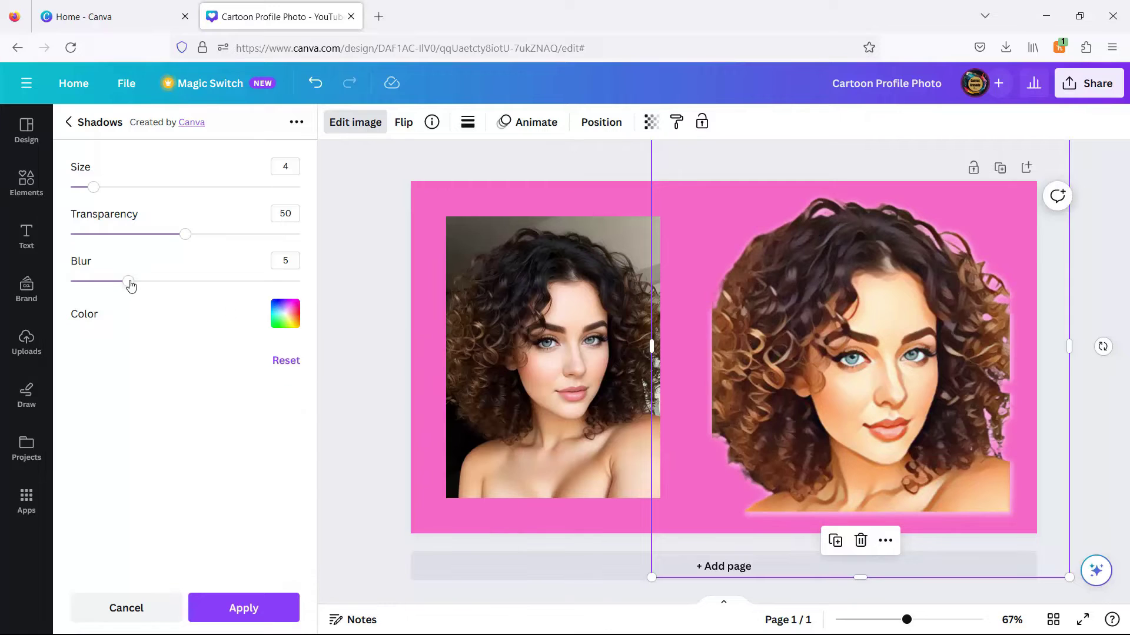
pyautogui.moveTo(128, 281); pyautogui.dragTo(71, 281)
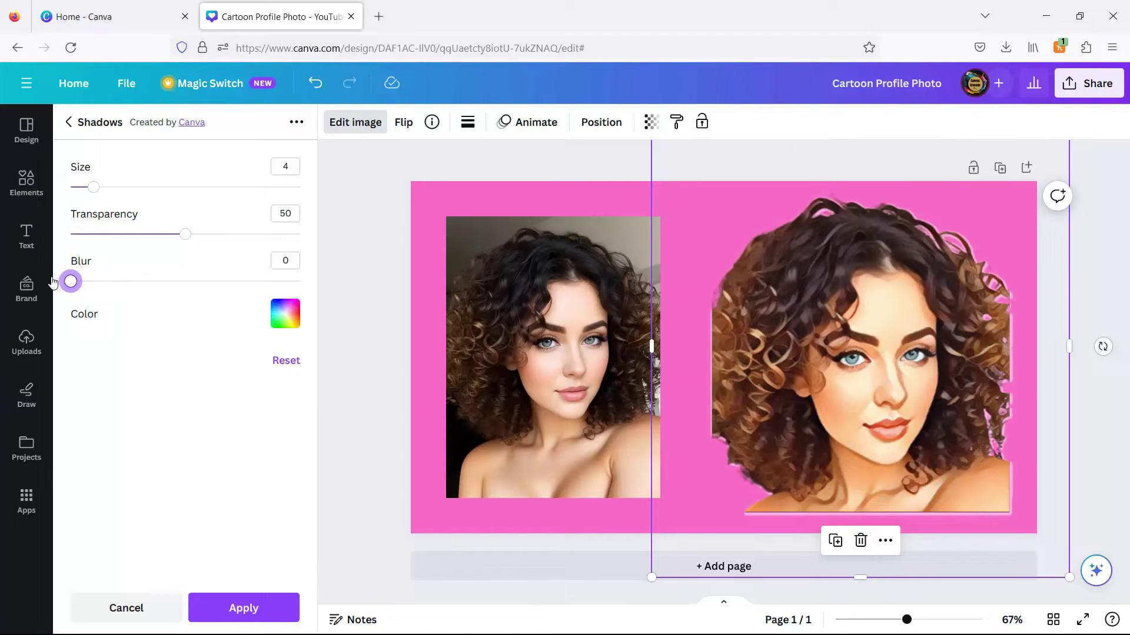
pyautogui.moveTo(185, 236); pyautogui.dragTo(333, 254)
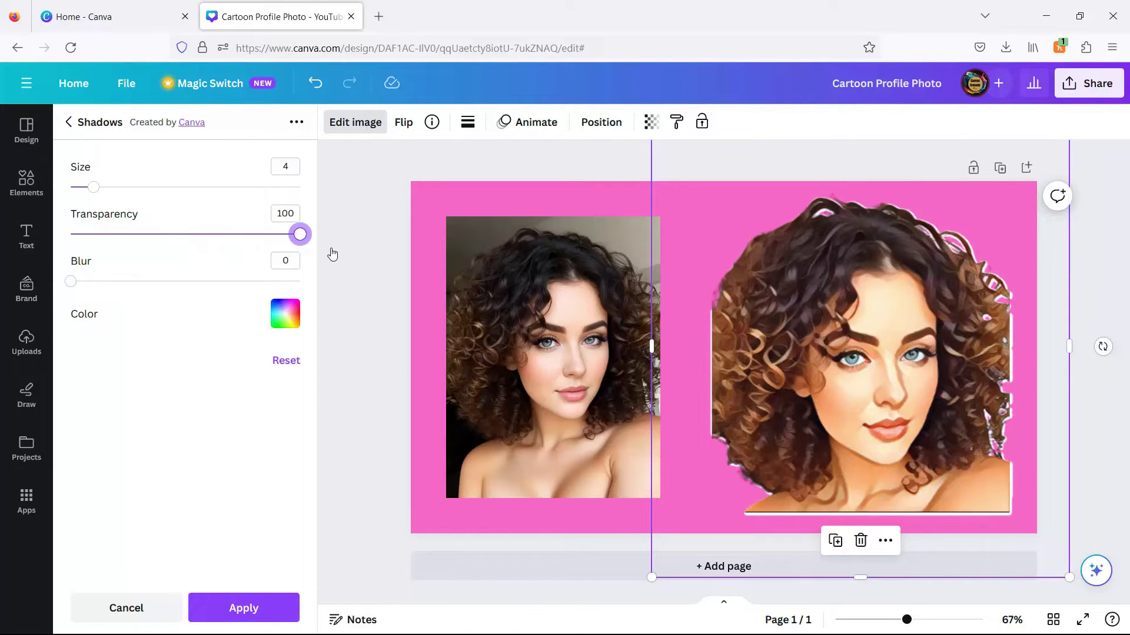
pyautogui.moveTo(94, 187); pyautogui.dragTo(150, 195)
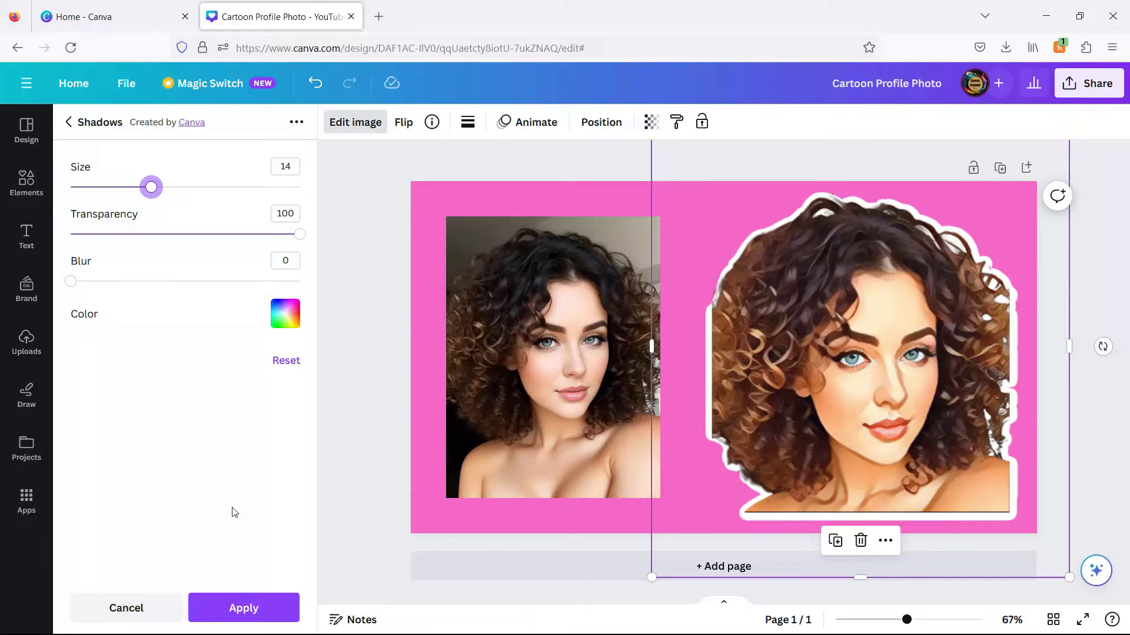
pyautogui.click(242, 606)
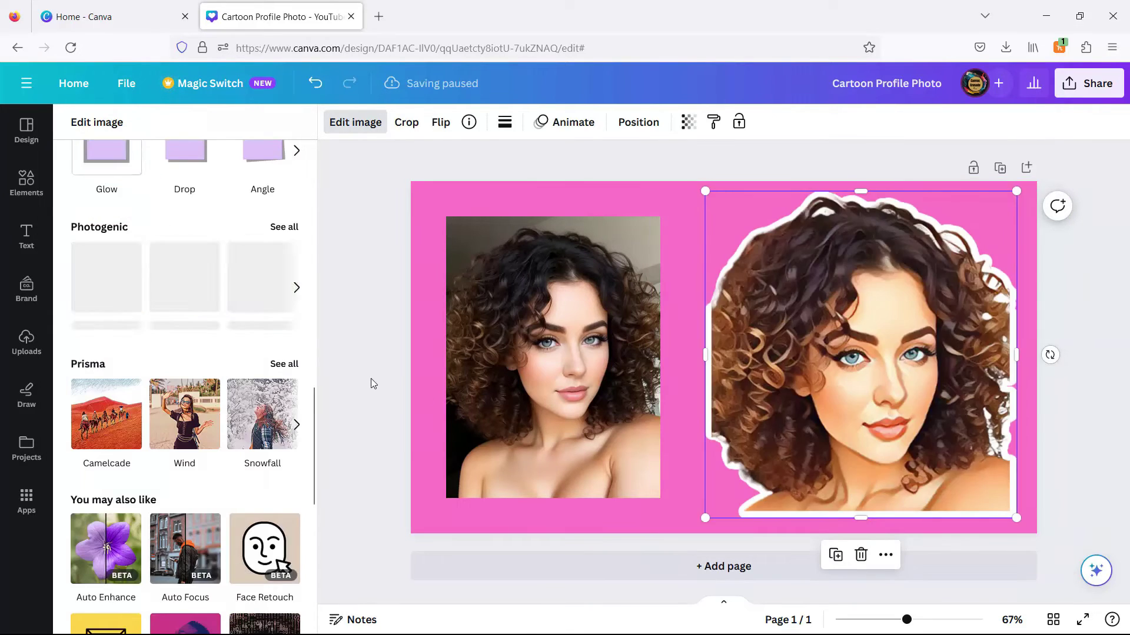
# - Delete the original, unedited photo on the left
pyautogui.click(374, 380)
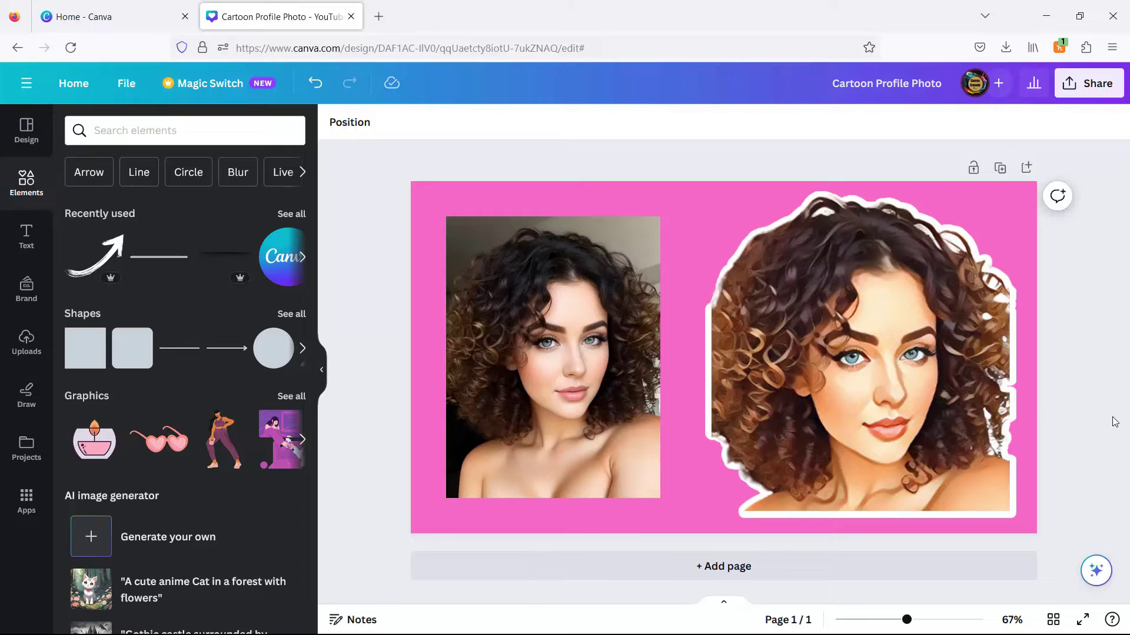
pyautogui.click(570, 242)
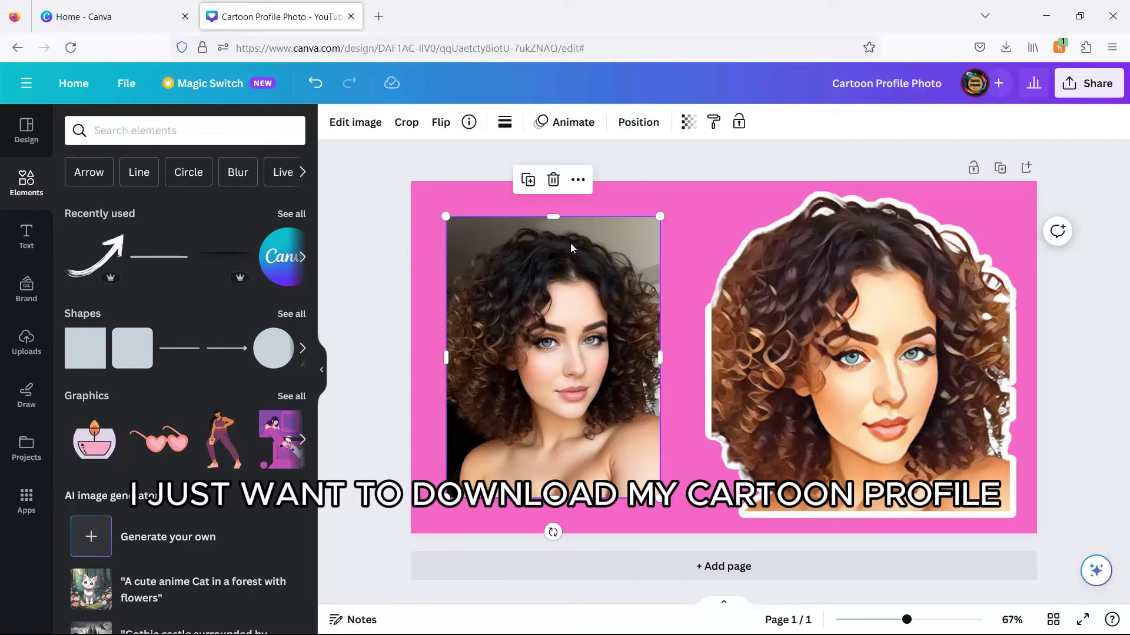
pyautogui.click(553, 180)
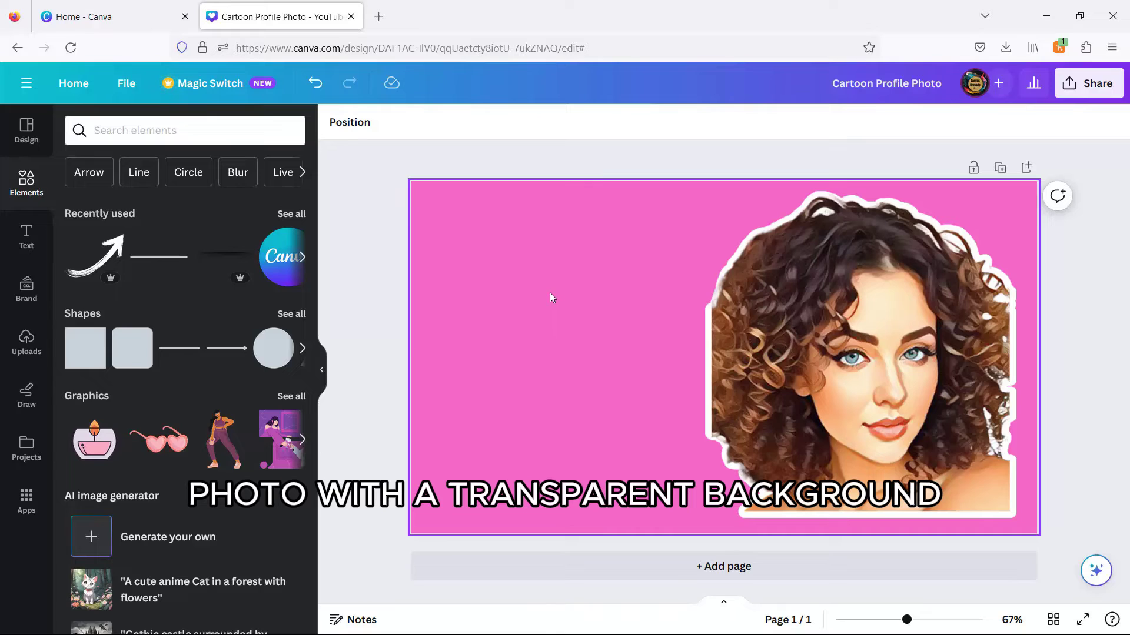
# - Duplicate the outlined cartoon, stack the copy exactly on the original, and select both
pyautogui.moveTo(549, 292); pyautogui.dragTo(772, 328)
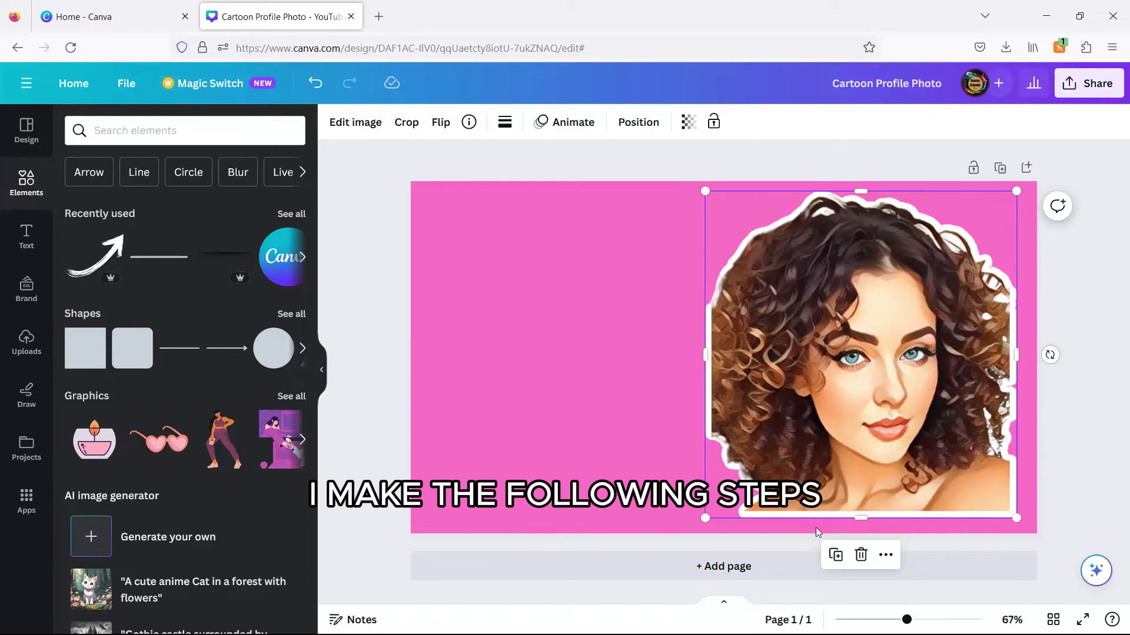
pyautogui.click(835, 555)
pyautogui.moveTo(867, 424); pyautogui.dragTo(864, 421)
pyautogui.click(628, 358)
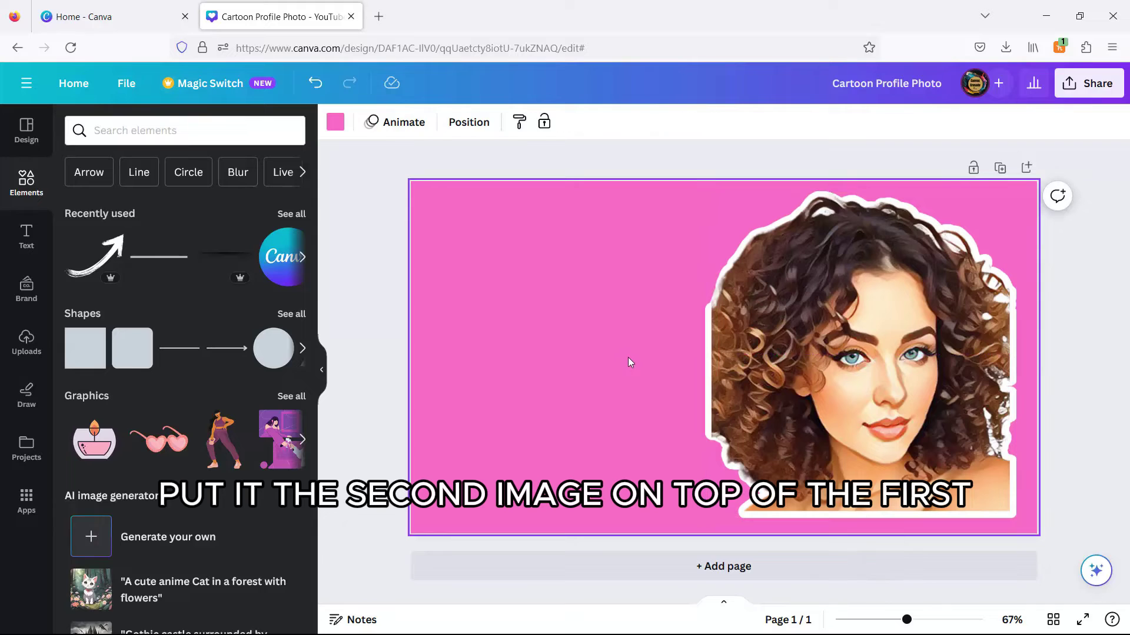
pyautogui.moveTo(614, 357); pyautogui.dragTo(805, 384)
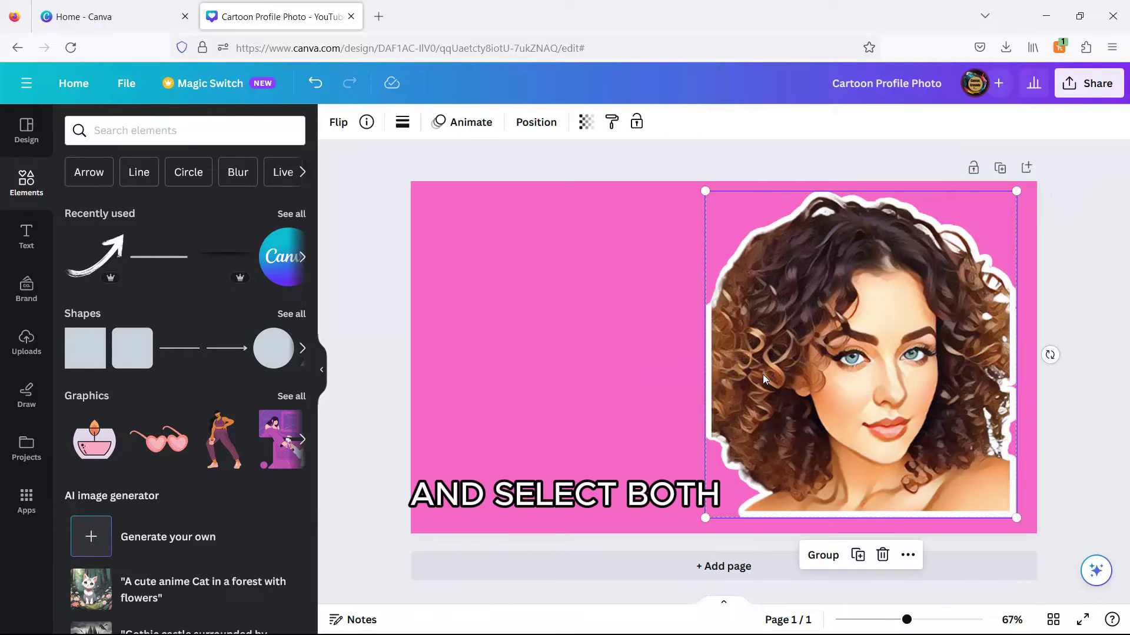
# - Download the selected portraits as a transparent-background PNG, Cartoon Profile Photo.png
pyautogui.rightClick(762, 374)
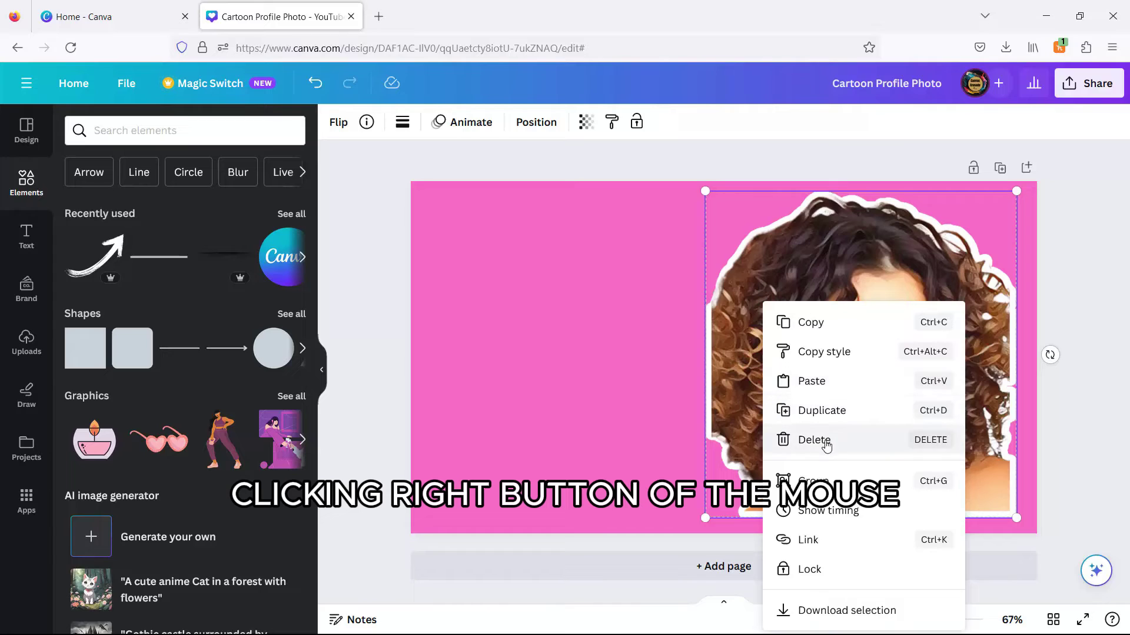
pyautogui.click(845, 610)
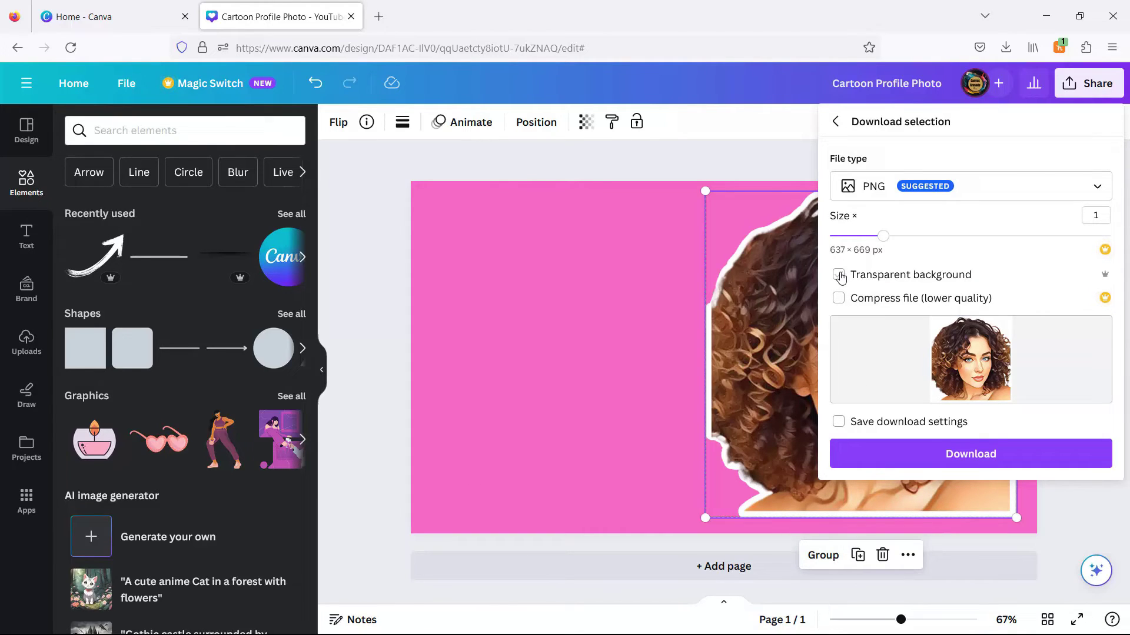
pyautogui.click(839, 276)
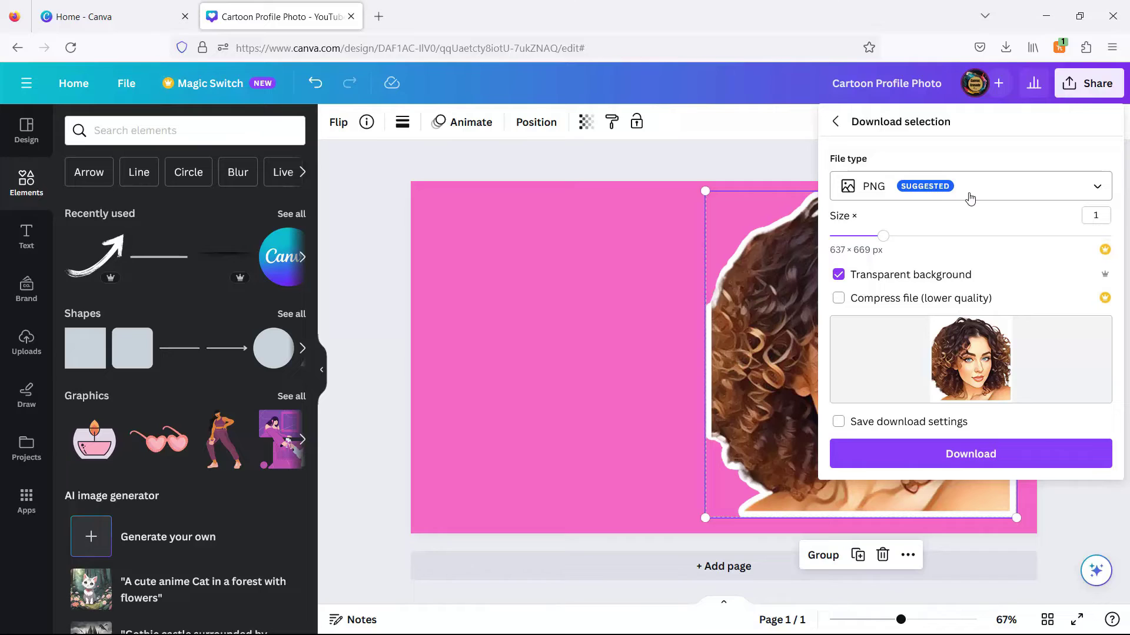
pyautogui.click(972, 457)
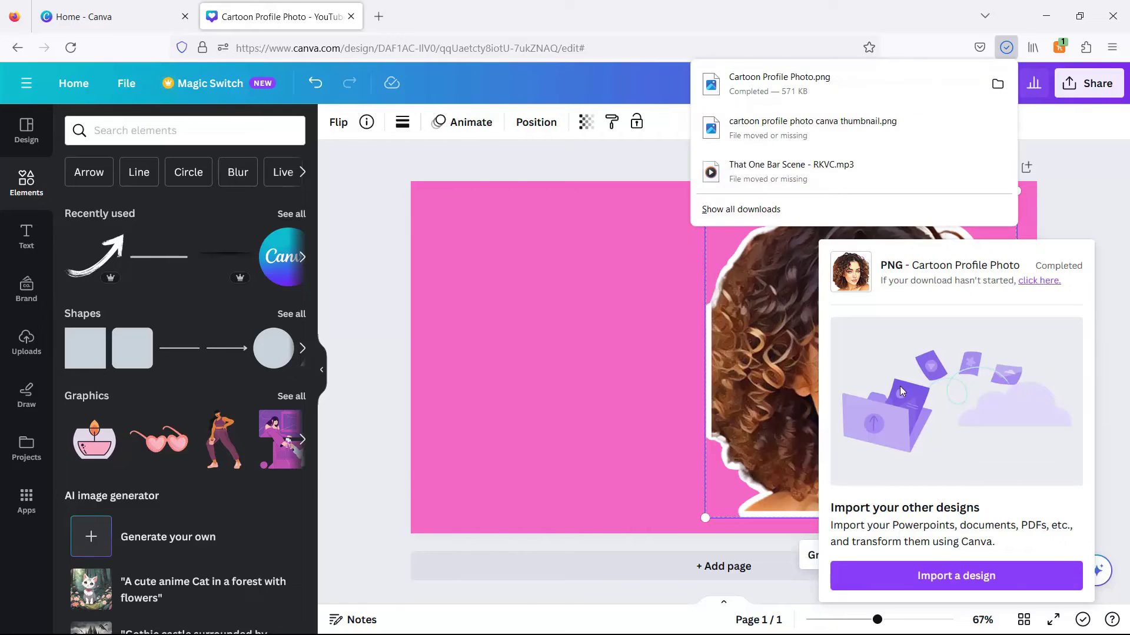
# - Upload the downloaded cartoon PNG and add a second page with a white background
pyautogui.moveTo(779, 84); pyautogui.dragTo(213, 266)
pyautogui.click(360, 281)
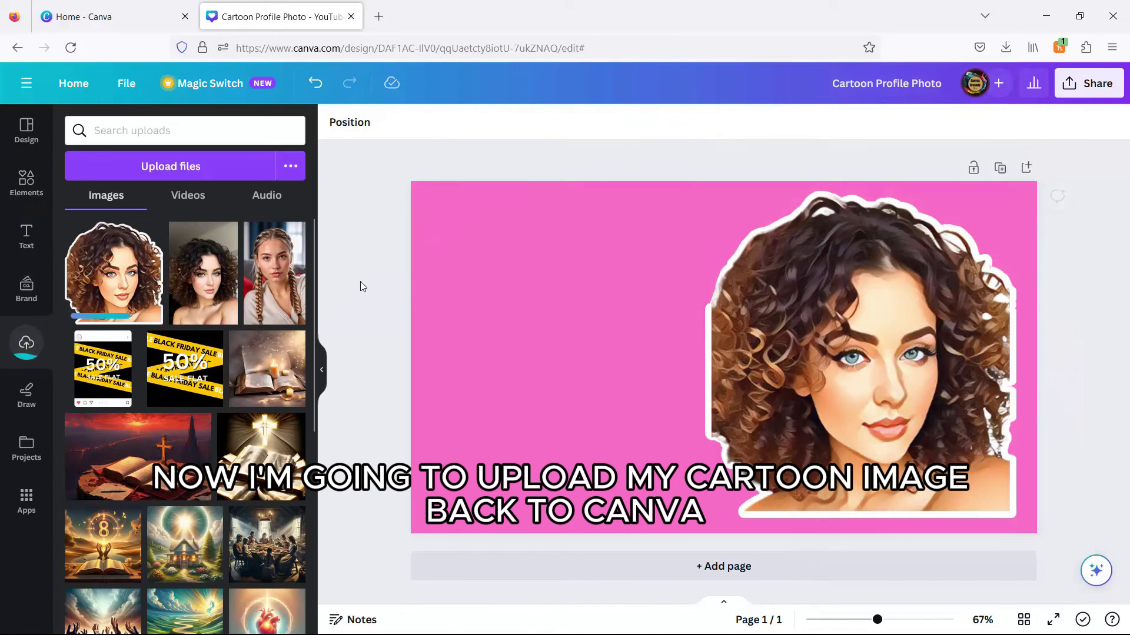
pyautogui.click(669, 570)
pyautogui.click(335, 122)
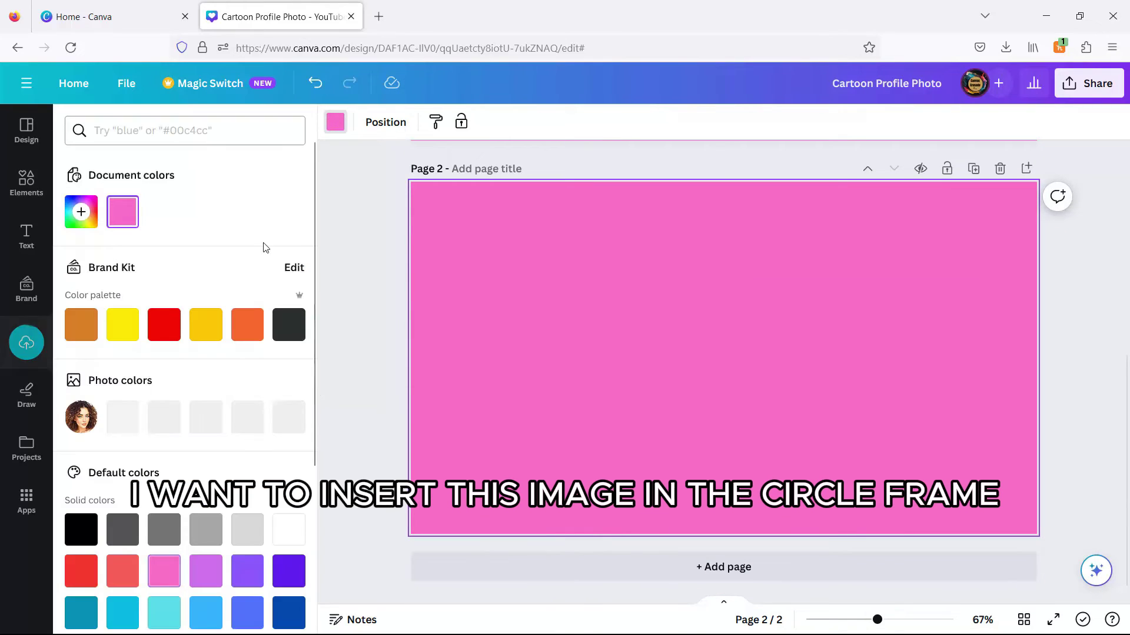
pyautogui.click(288, 530)
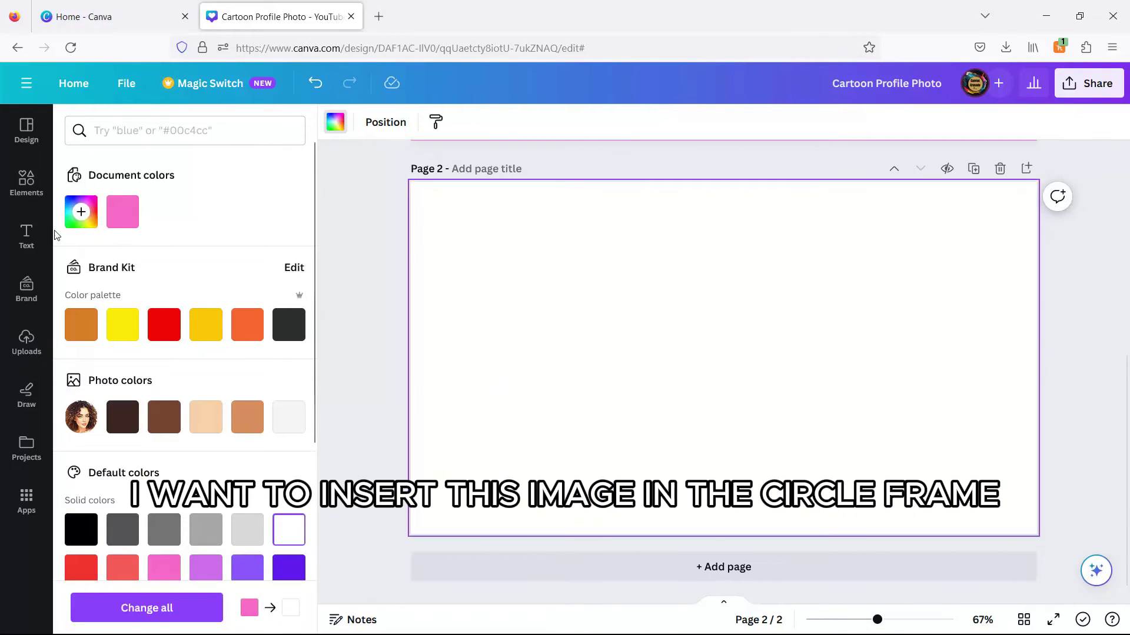
pyautogui.click(23, 347)
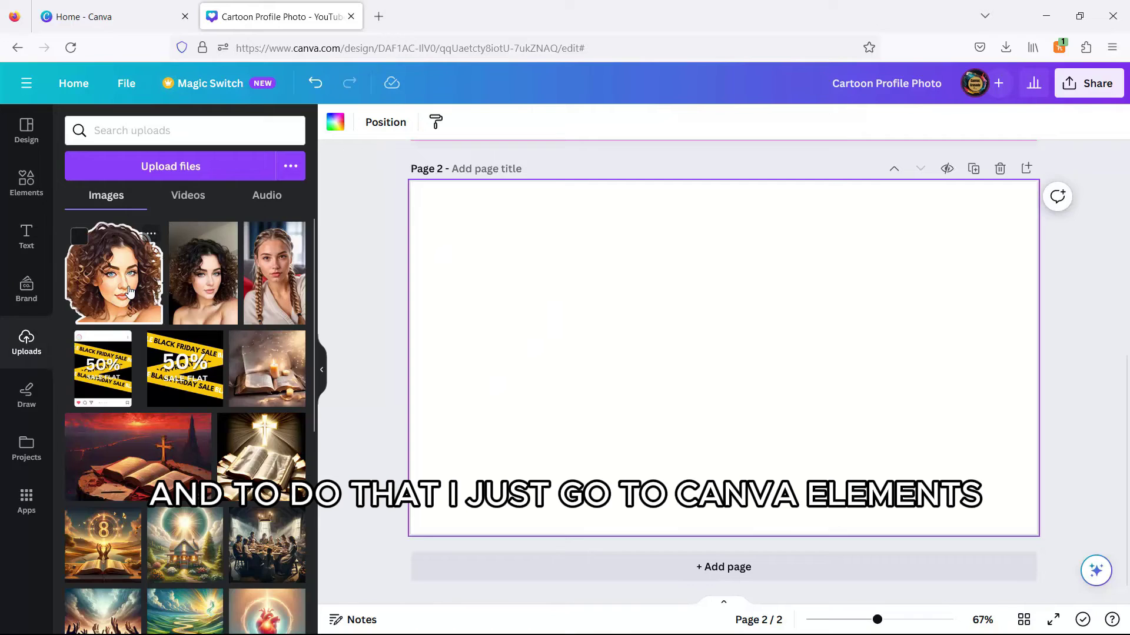
# - Add a circle frame from the 'frames' elements search to page 2
pyautogui.click(24, 183)
pyautogui.click(115, 130)
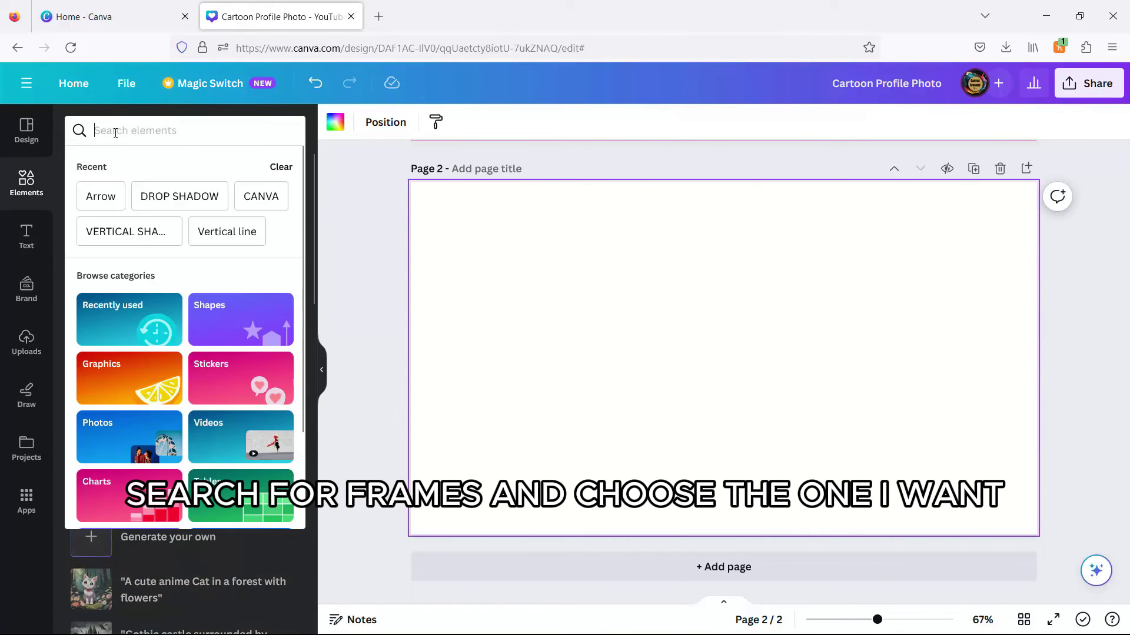
pyautogui.write('frames')
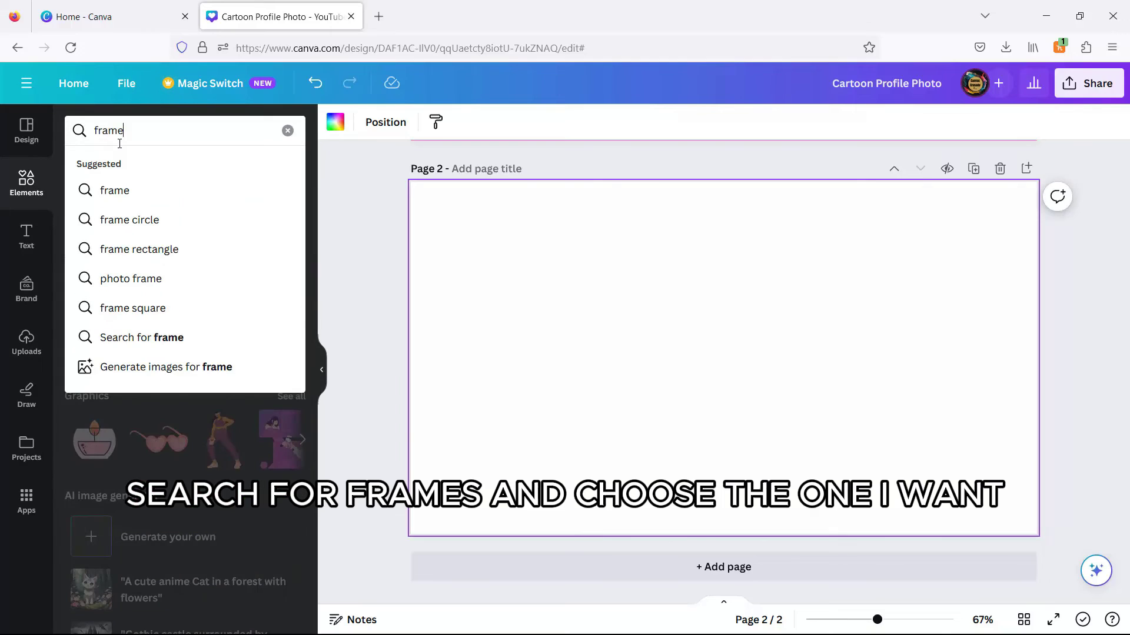
pyautogui.click(126, 189)
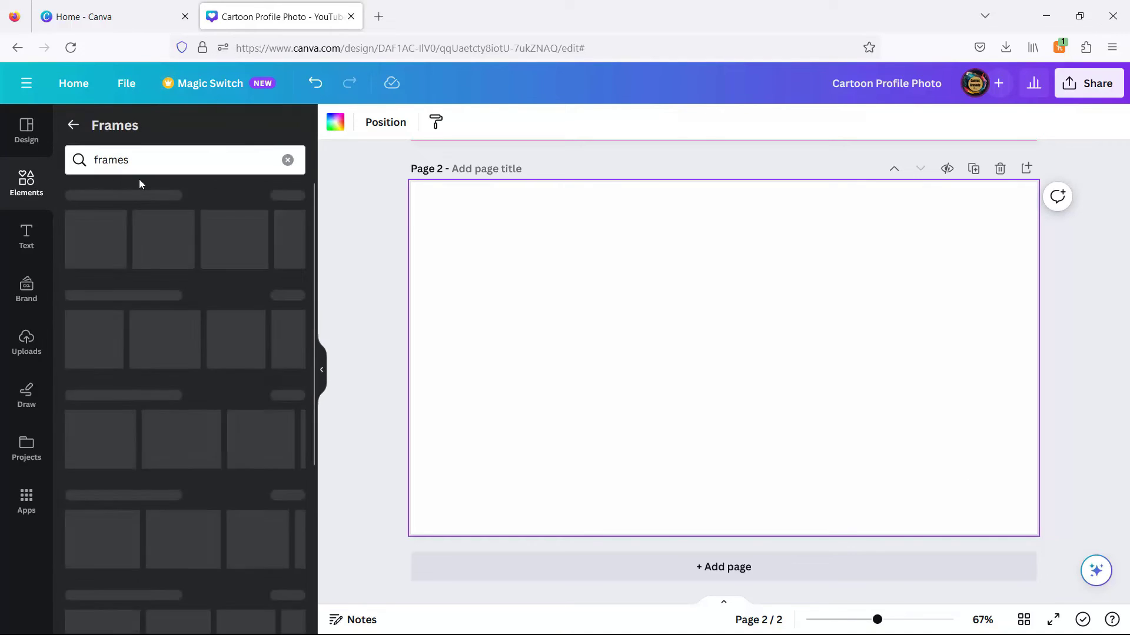
pyautogui.click(112, 237)
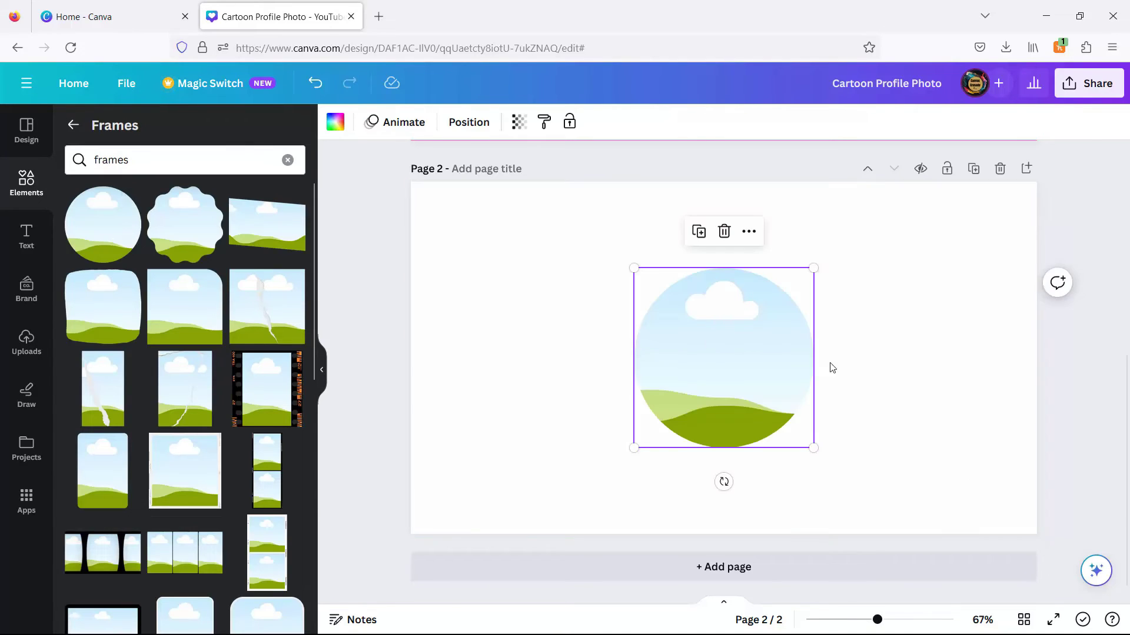
# - Enlarge the circle frame to about 566 × 566 and centre it on the page
pyautogui.moveTo(633, 447); pyautogui.dragTo(579, 502)
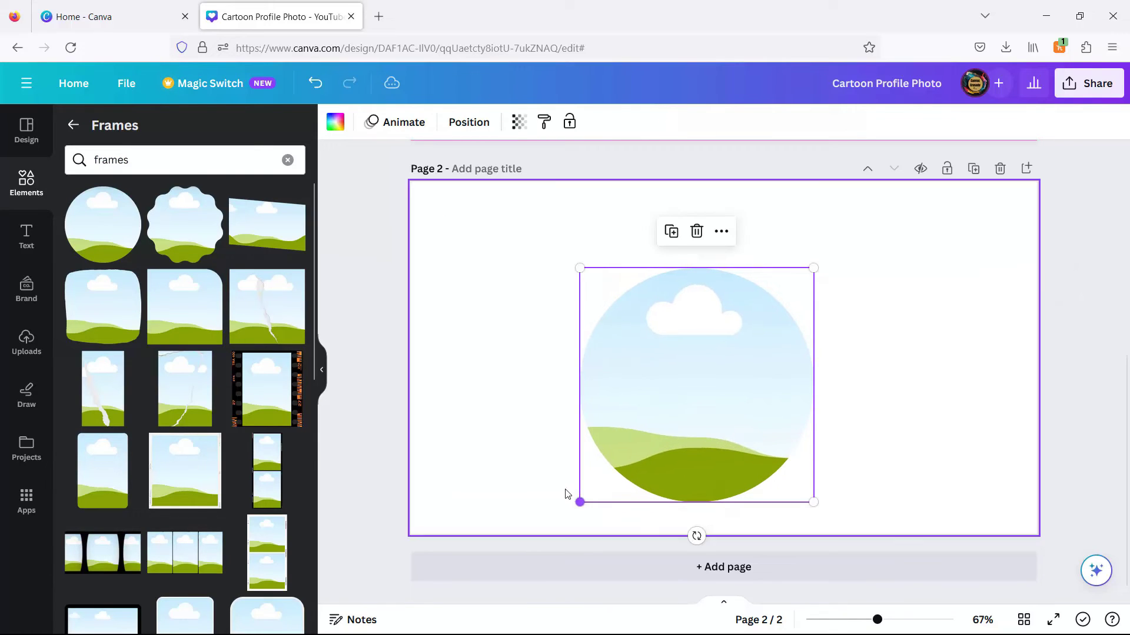
pyautogui.moveTo(813, 269); pyautogui.dragTo(868, 235)
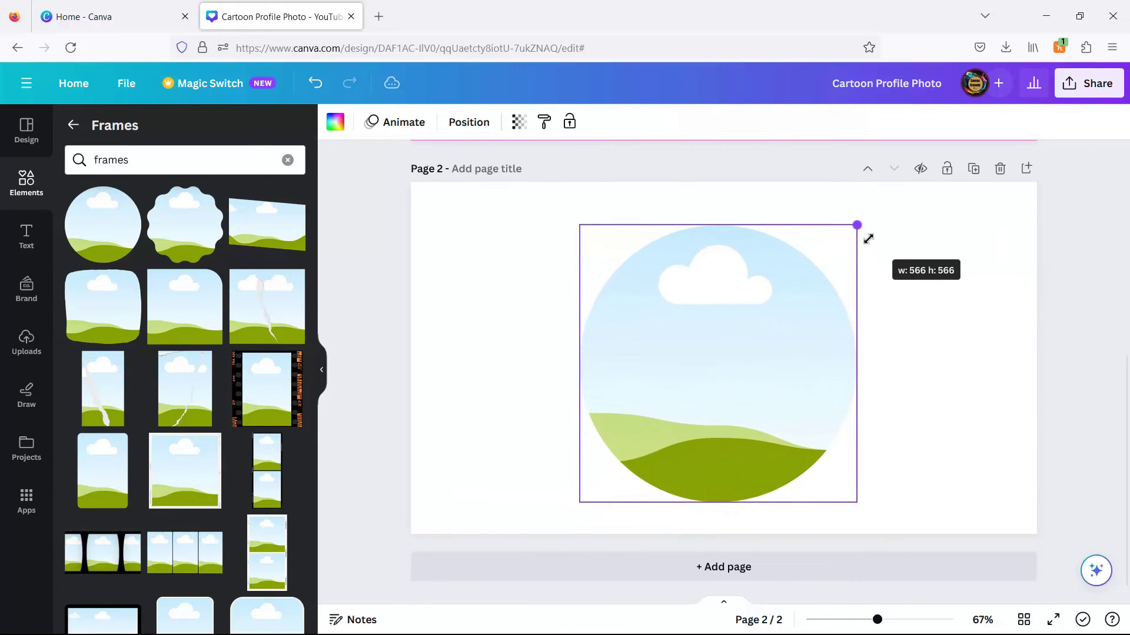
pyautogui.moveTo(771, 391)
pyautogui.mouseDown()
pyautogui.moveTo(768, 376)
pyautogui.moveTo(757, 383)
pyautogui.mouseUp()
# - Drop the uploaded cartoon portrait into the circle frame and make page 2's background pink
pyautogui.click(26, 341)
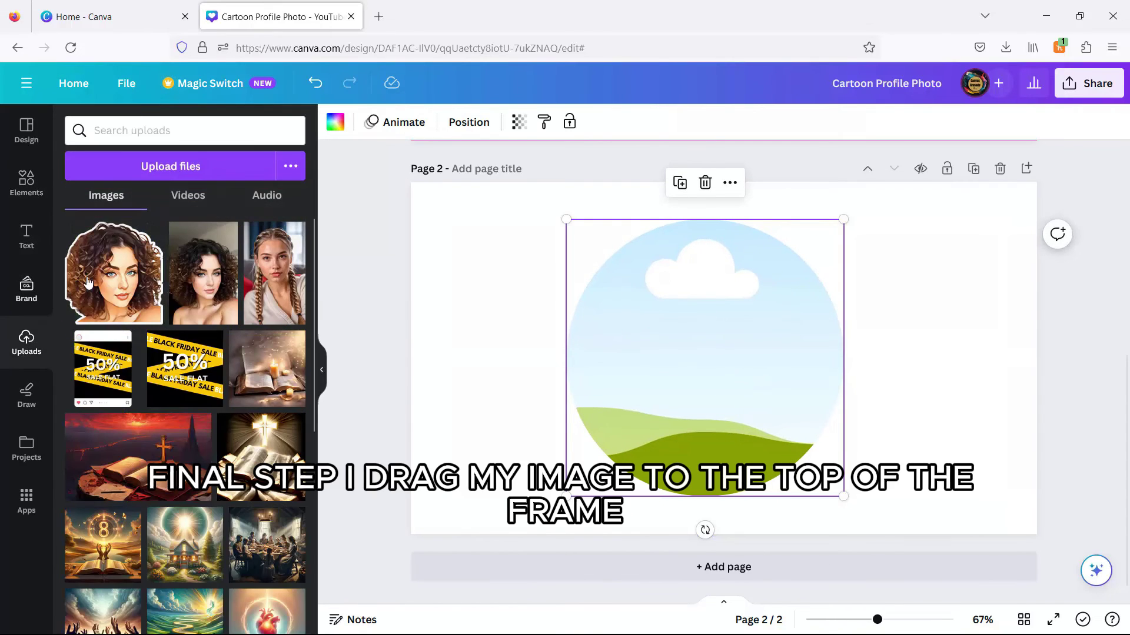
pyautogui.moveTo(118, 282); pyautogui.dragTo(612, 329)
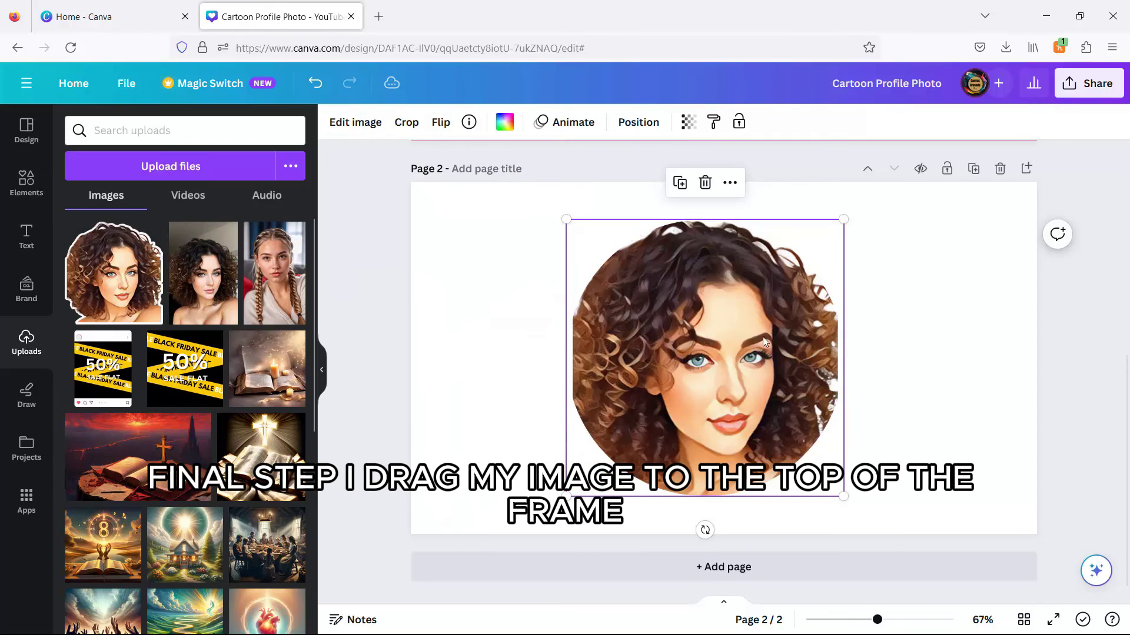
pyautogui.click(929, 359)
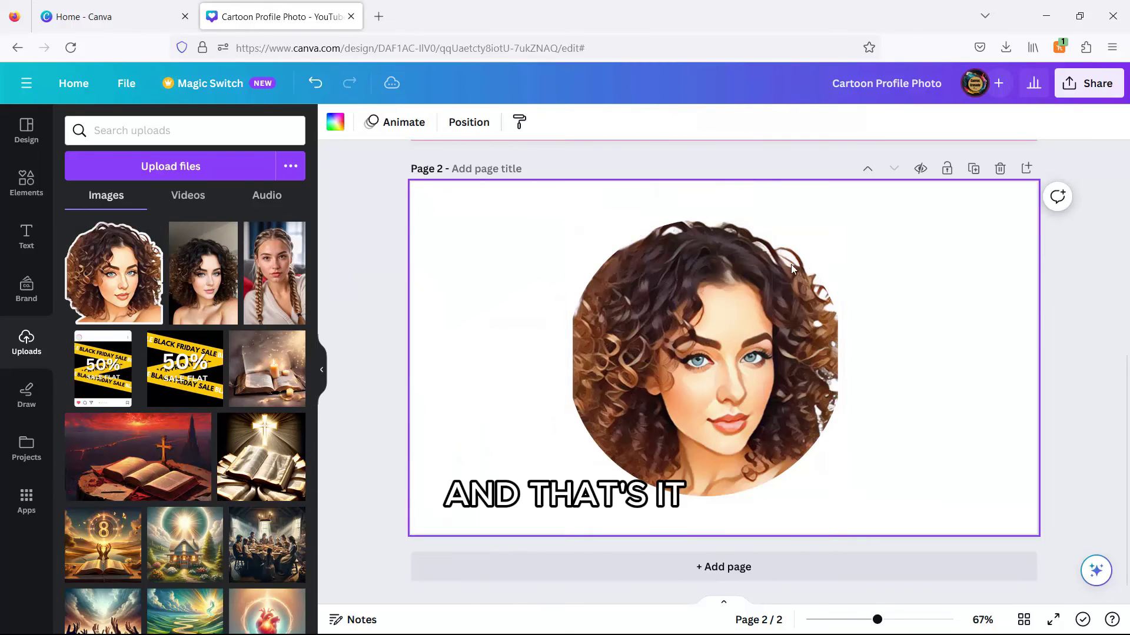
pyautogui.click(335, 122)
pyautogui.click(122, 212)
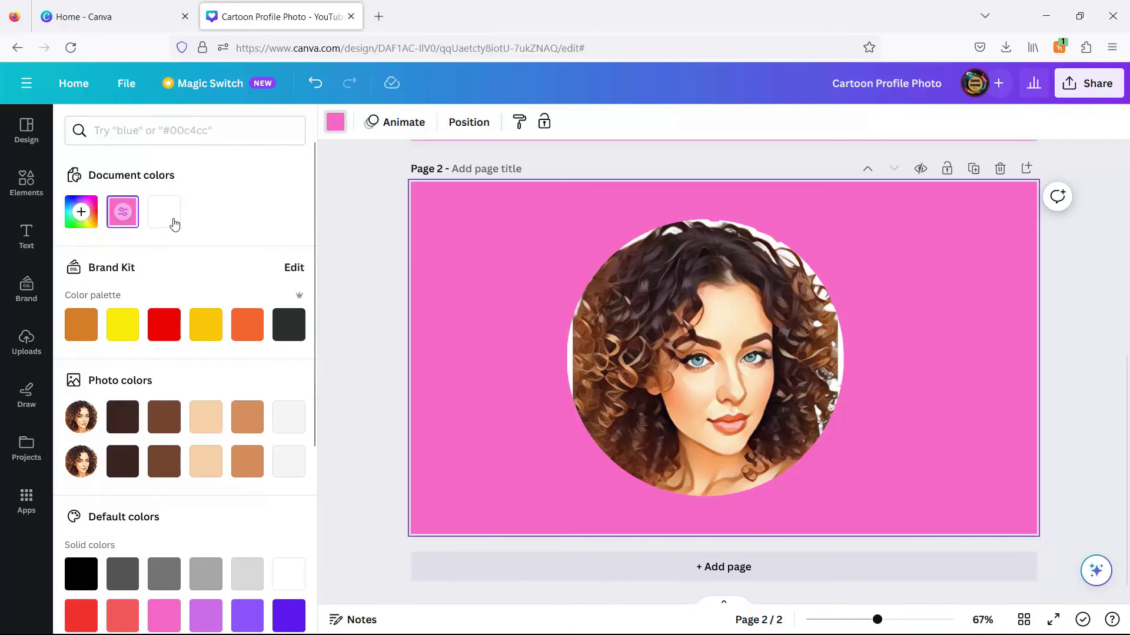